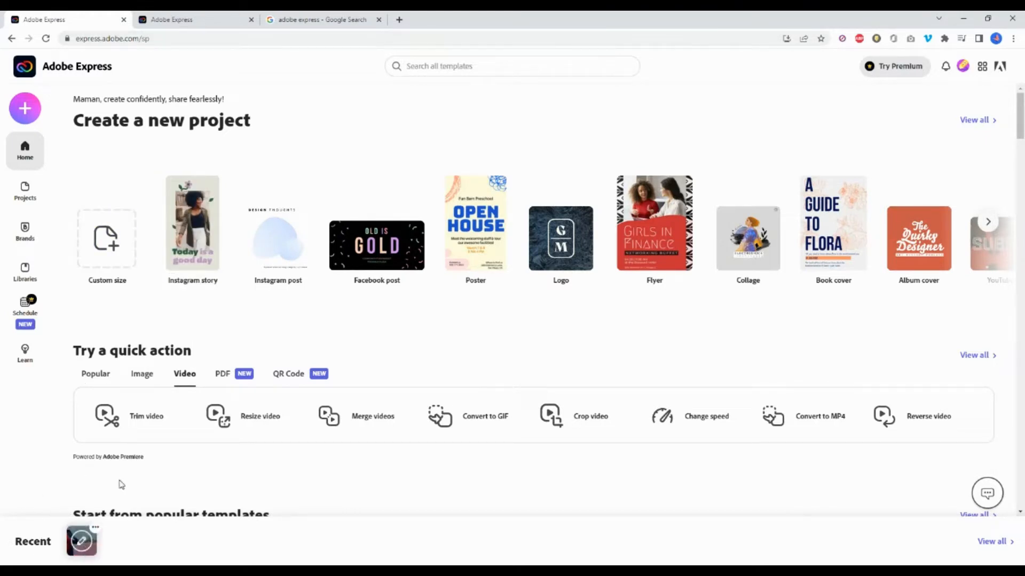
- Switch to the open African Vibes design project
click(193, 19)
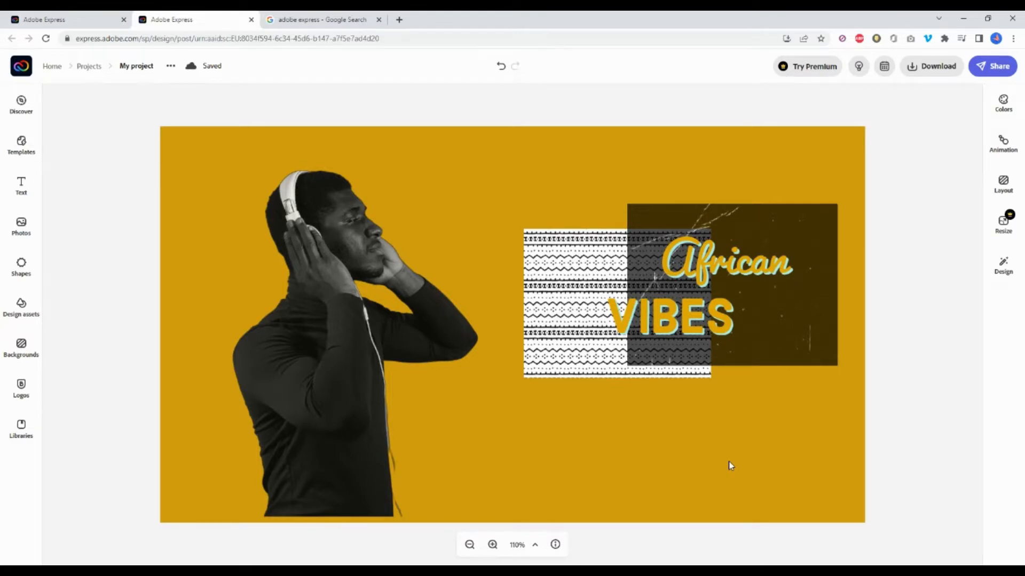
text(La Pratique rend Pro !)
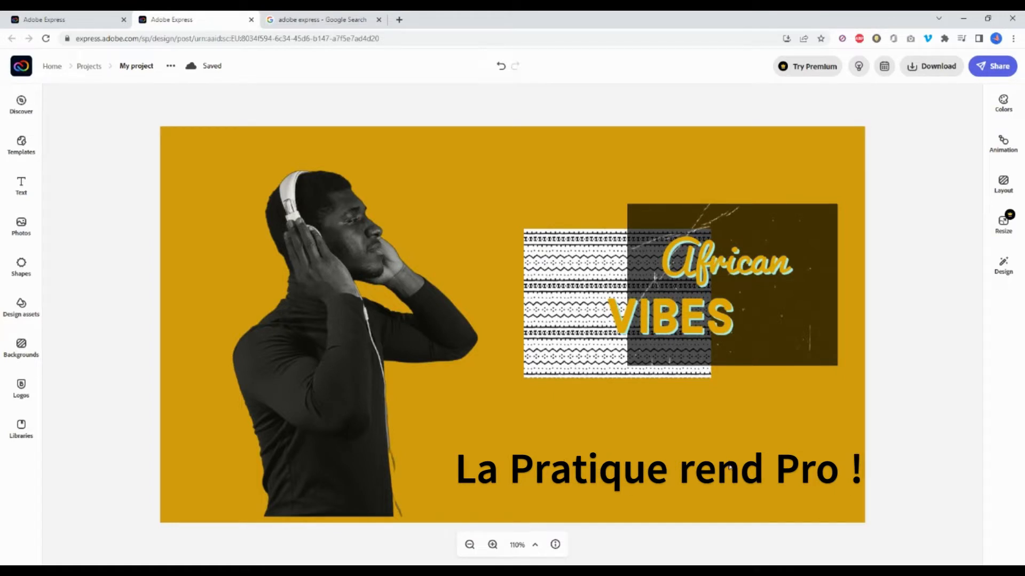
key(BackSpace)
key(BackSpace)
key(BackSpace)
key(BackSpace)
key(BackSpace)
key(BackSpace)
key(BackSpace)
key(BackSpace)
key(BackSpace)
key(BackSpace)
key(BackSpace)
key(BackSpace)
key(BackSpace)
key(BackSpace)
key(BackSpace)
key(BackSpace)
key(BackSpace)
key(BackSpace)
key(BackSpace)
key(BackSpace)
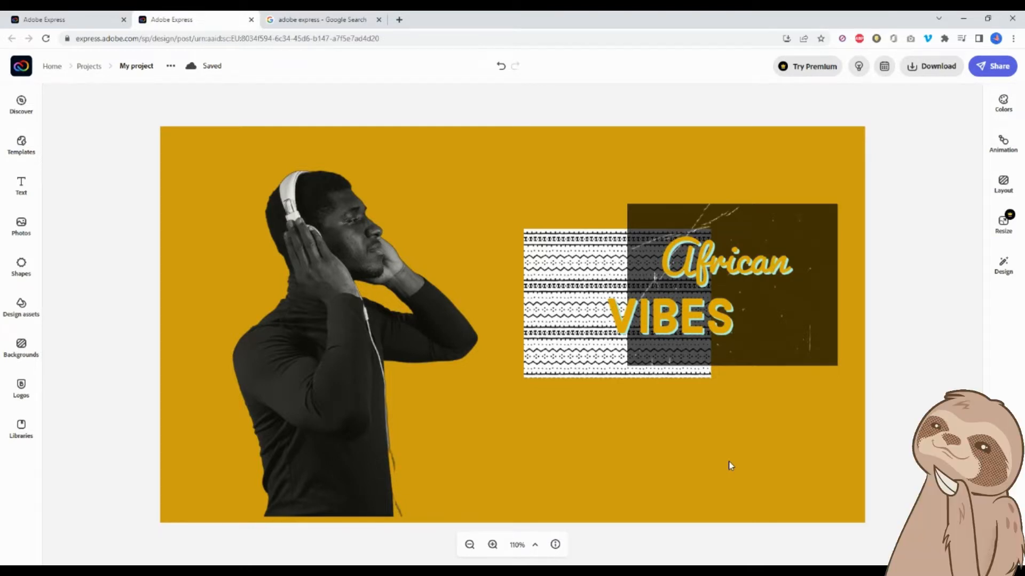
- Show the layer stack and move the dark textured rectangle below the black-and-white pattern layer
click(557, 190)
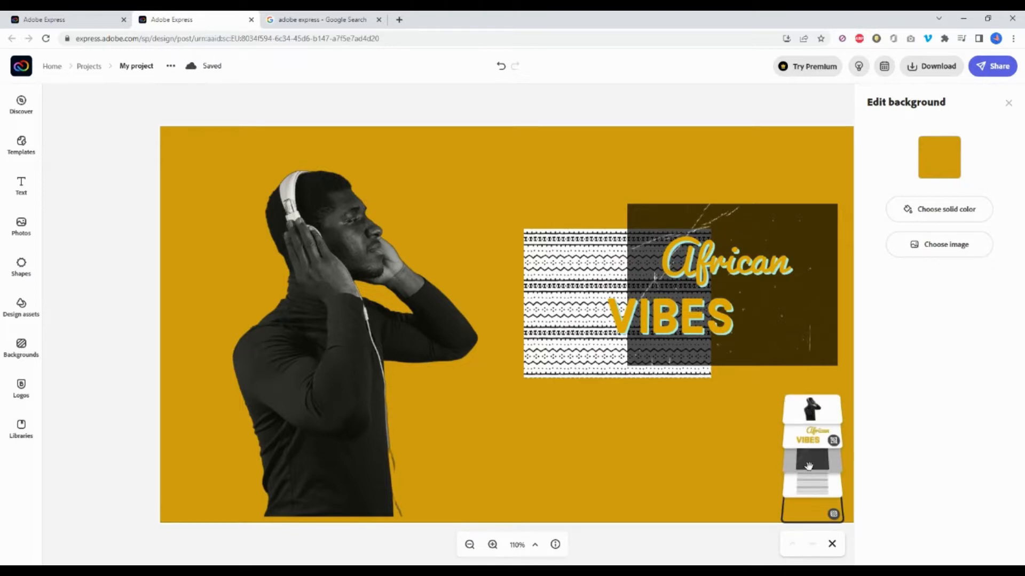
drag(806, 462, 803, 485)
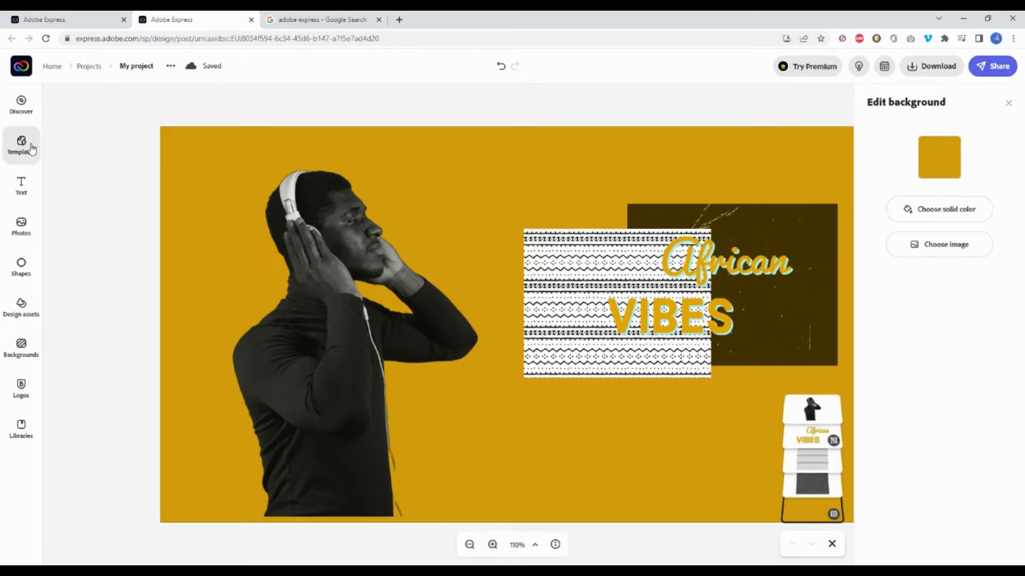
- Browse the available text styles, stock photos, shapes and design assets for the project
click(22, 193)
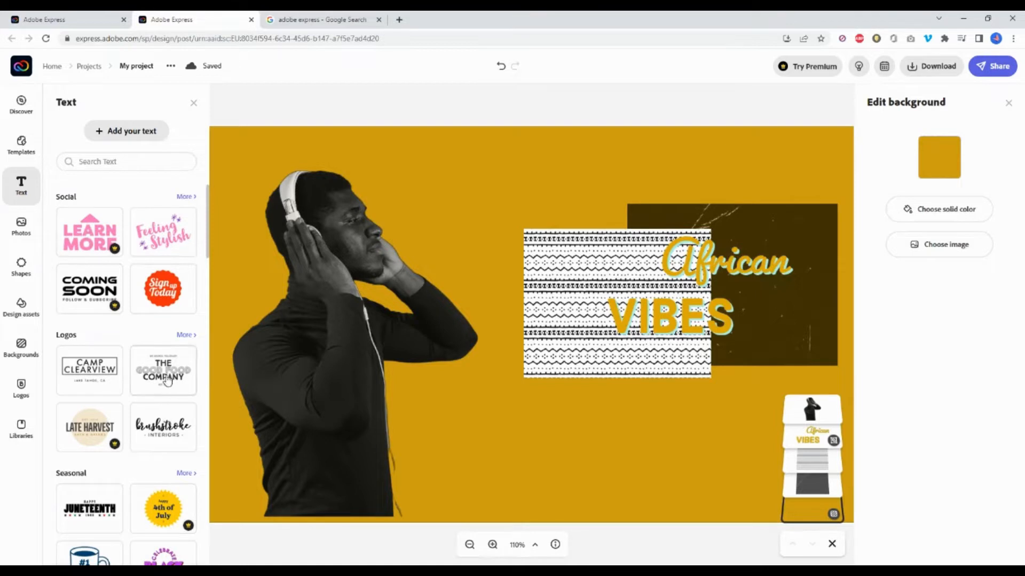
scroll(159, 501, down, 4)
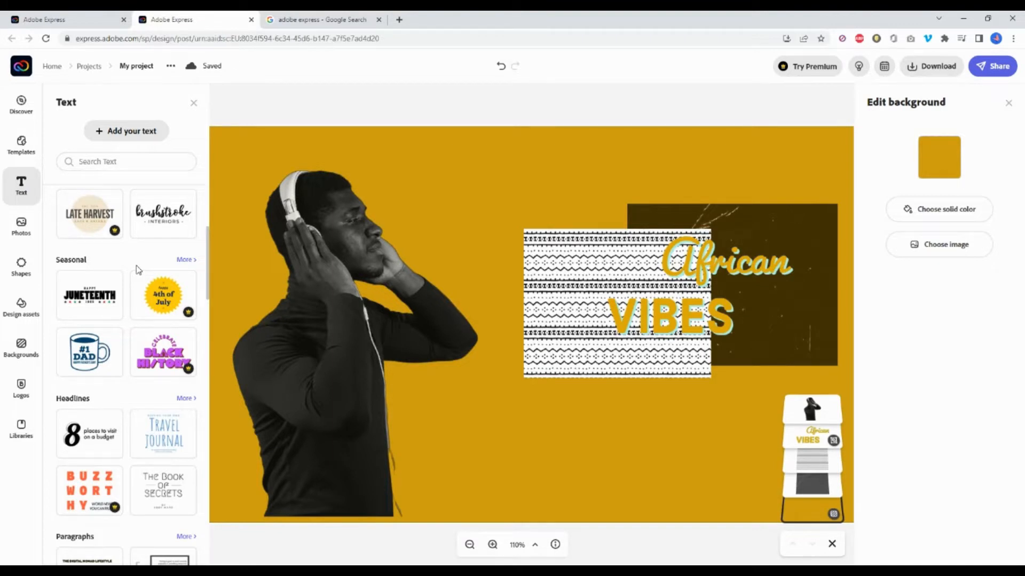
click(20, 236)
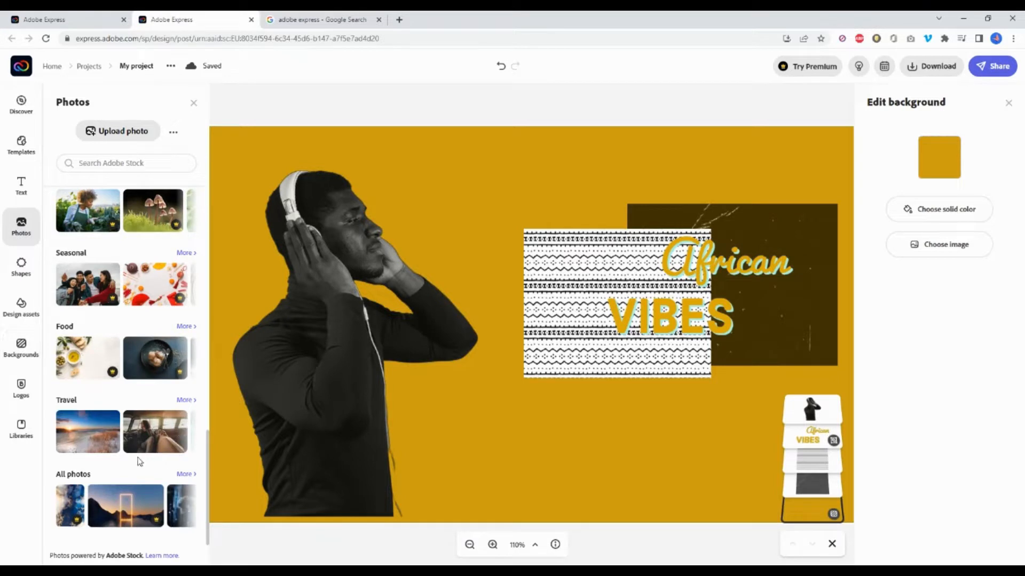
scroll(130, 458, up, 1)
scroll(128, 461, down, 1)
click(25, 273)
scroll(128, 419, down, 5)
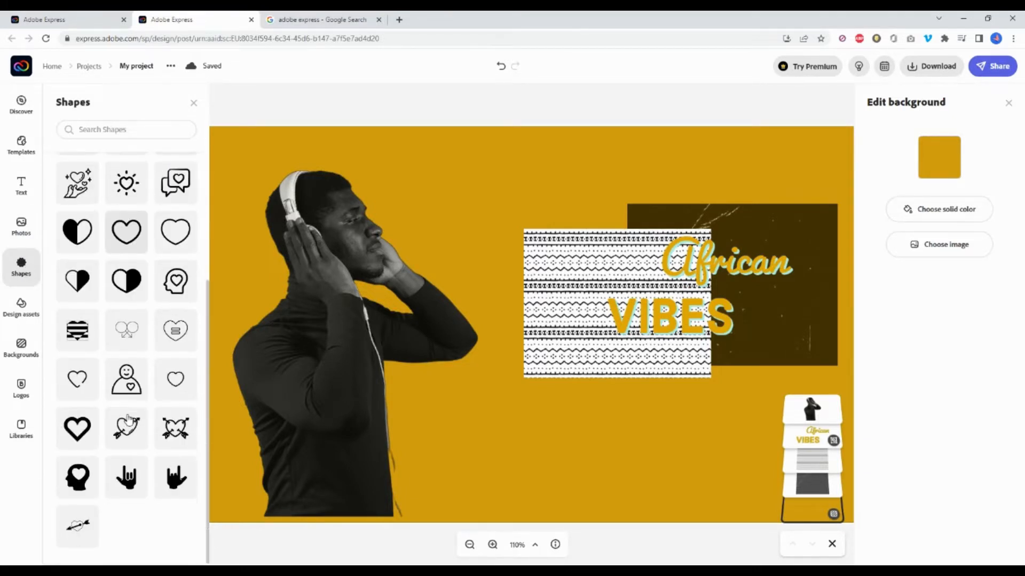
scroll(128, 419, down, 5)
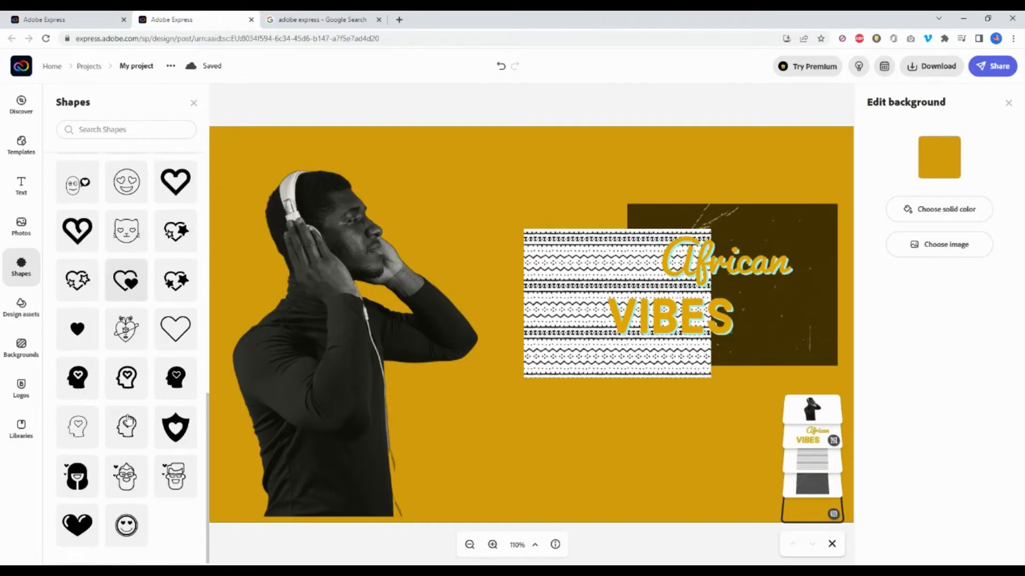
scroll(128, 422, down, 8)
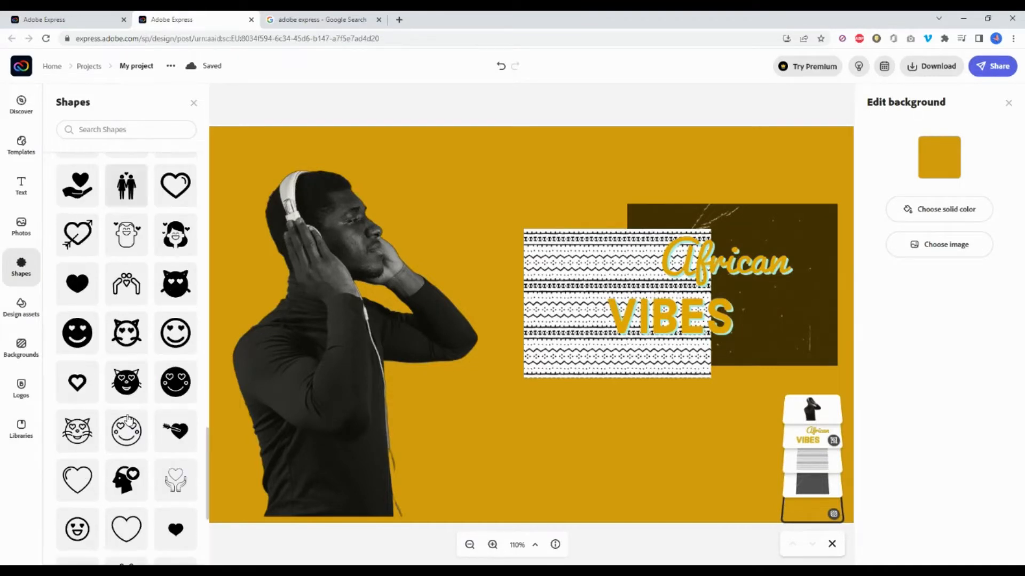
scroll(128, 419, down, 1)
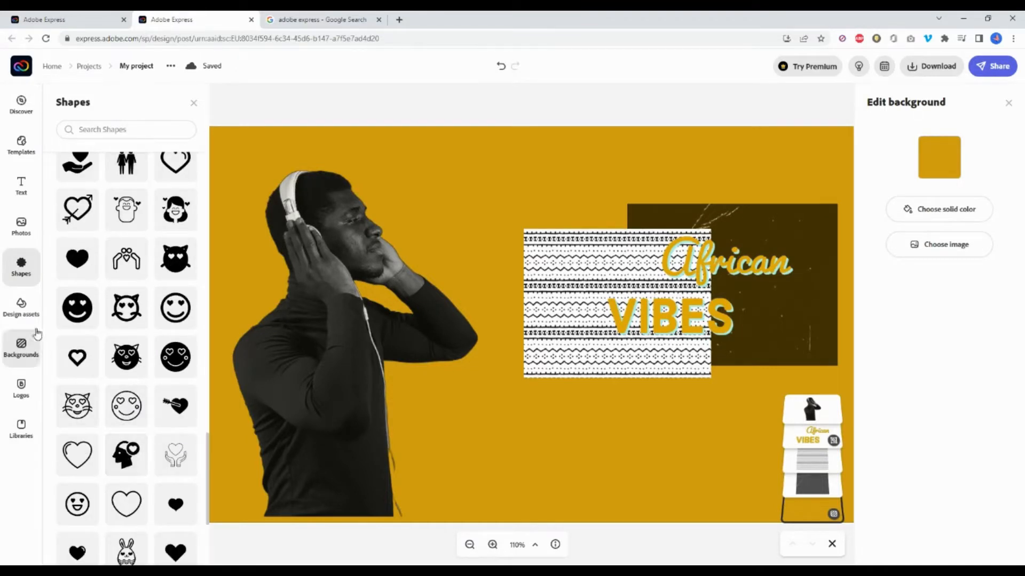
click(21, 309)
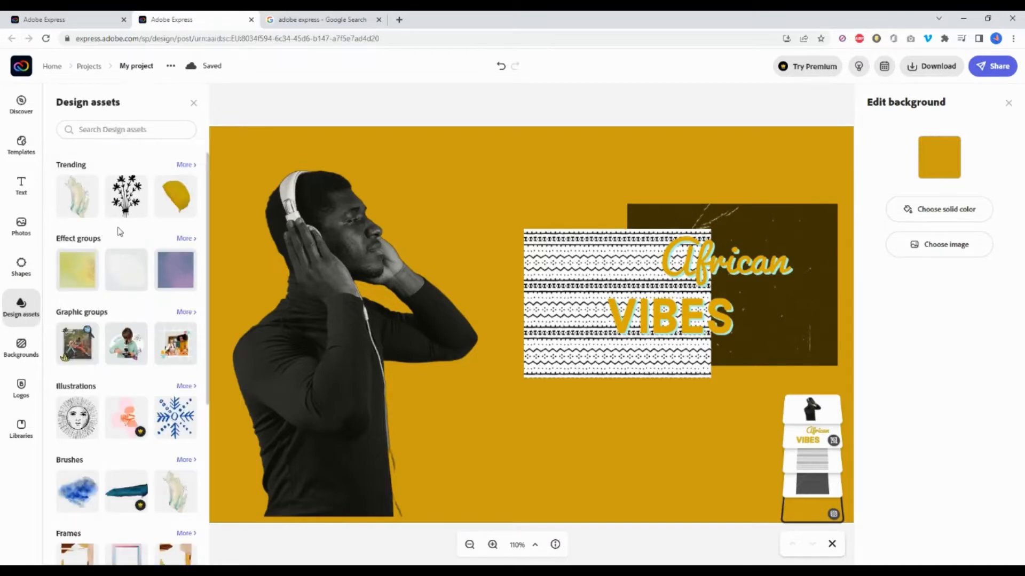
scroll(152, 267, down, 5)
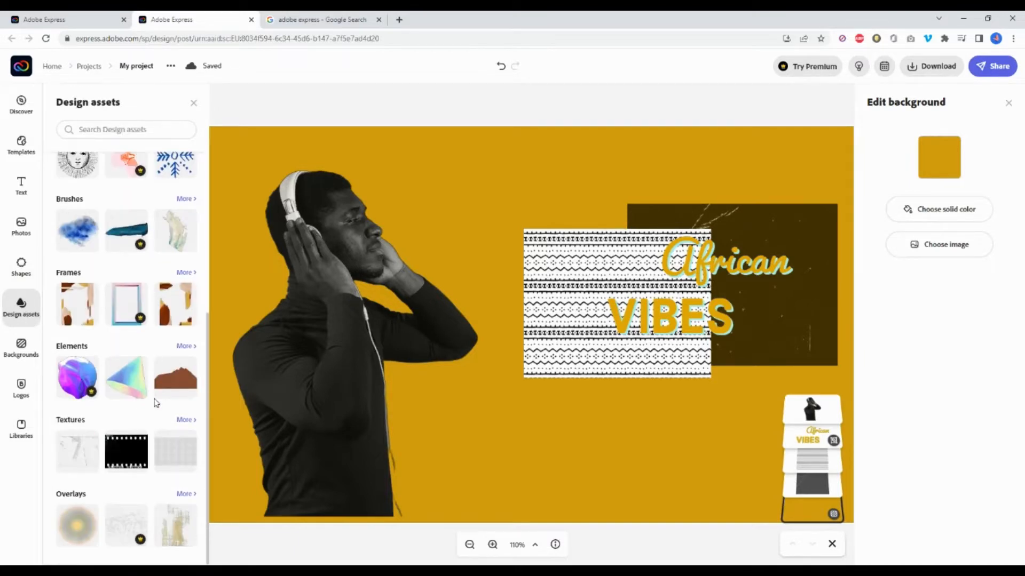
scroll(155, 403, up, 5)
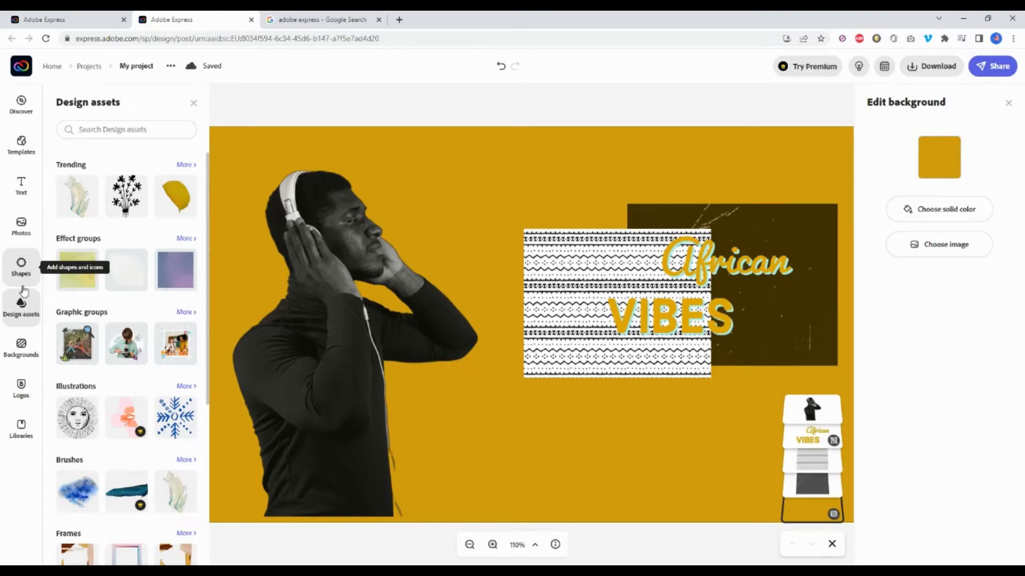
- Find the brown diagonal-stripe pattern among the Geometric backgrounds and pin it to the design's background
click(20, 356)
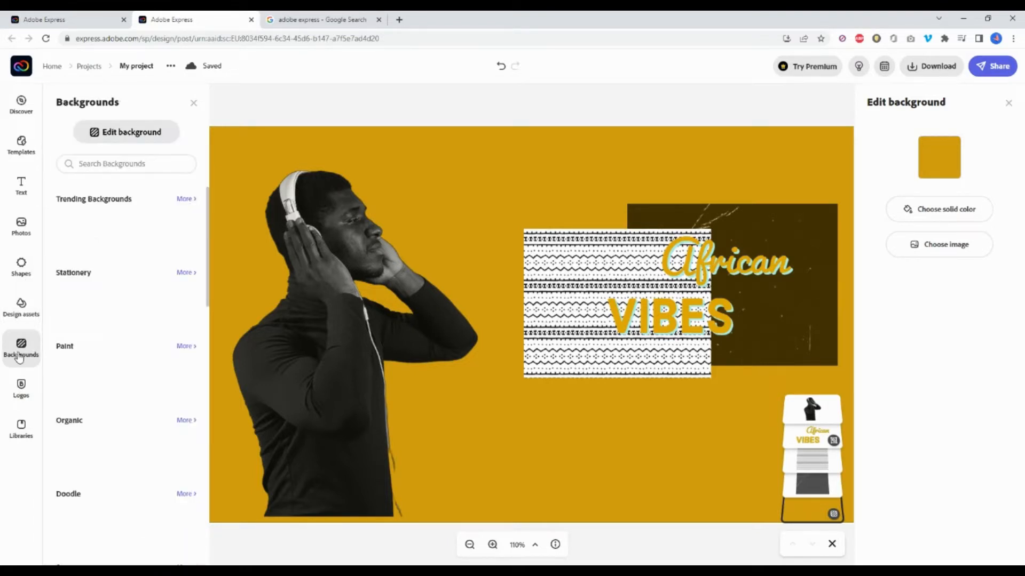
scroll(168, 215, down, 6)
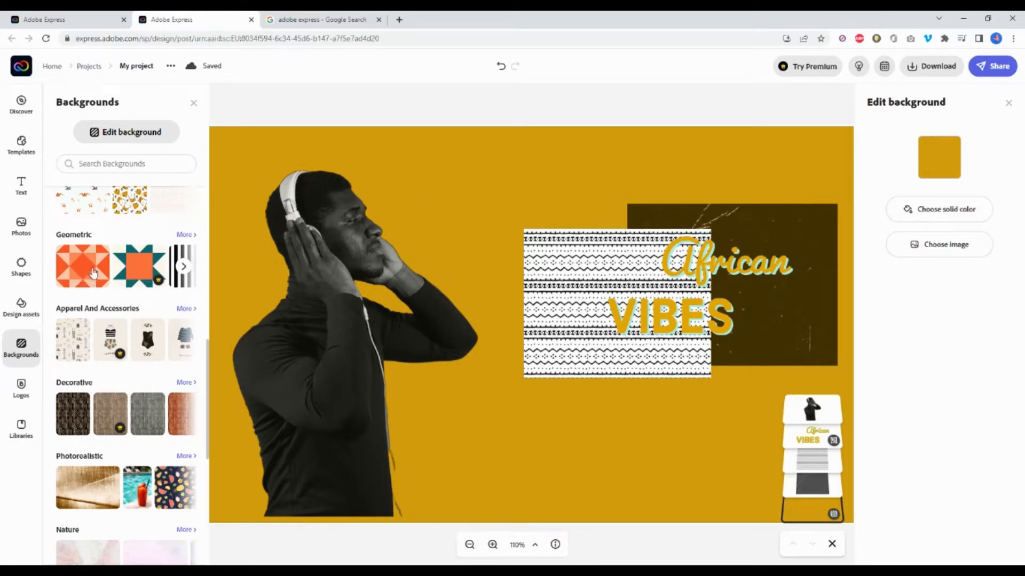
click(184, 267)
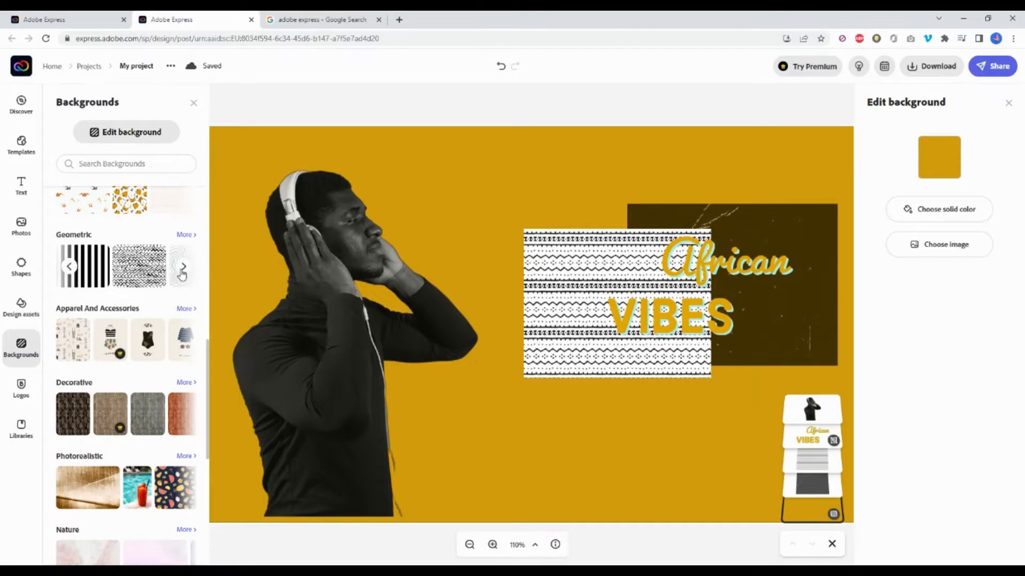
click(181, 272)
click(182, 273)
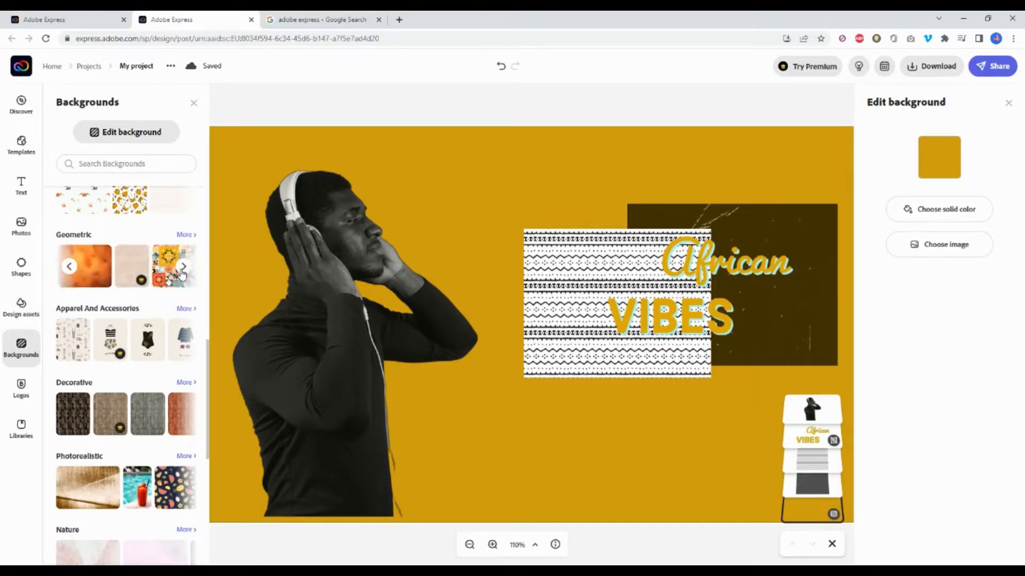
click(182, 273)
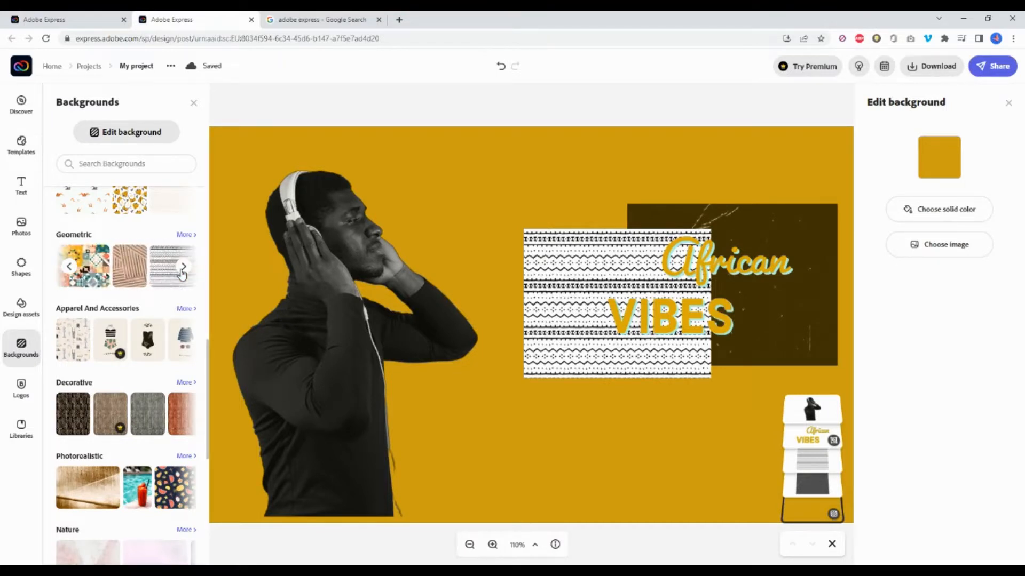
click(126, 268)
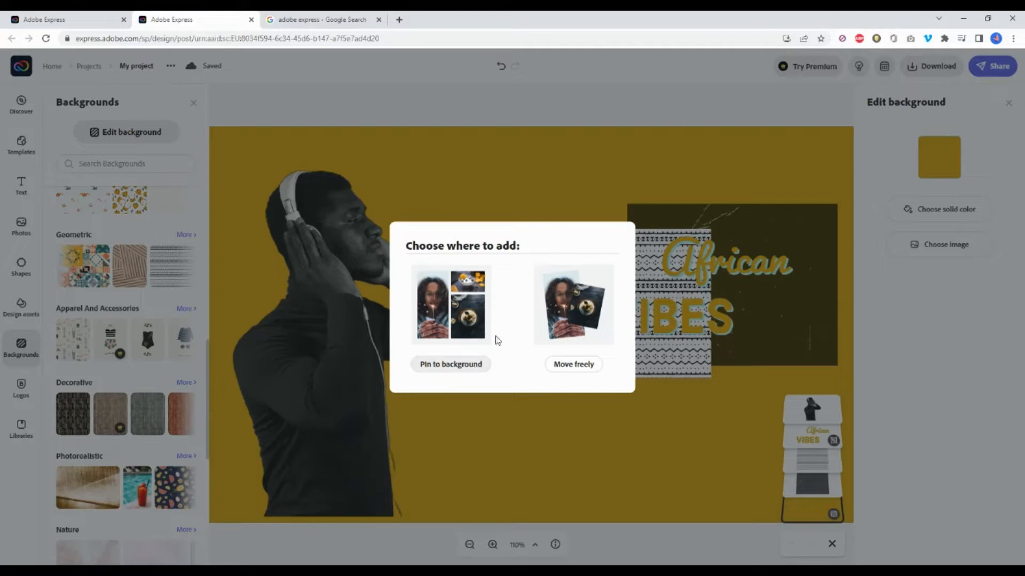
click(450, 366)
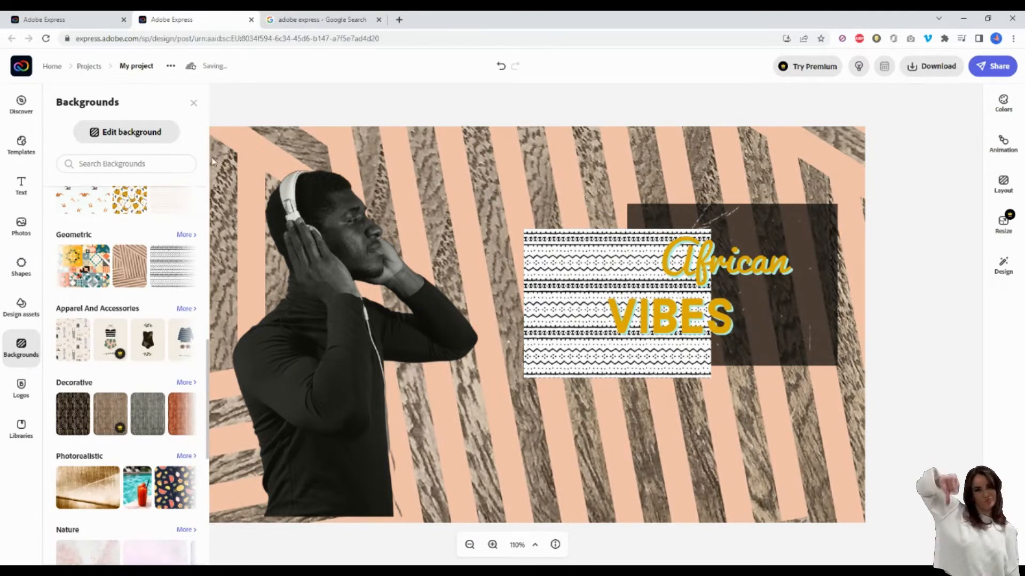
- Replace the striped background with the bright golden-yellow solid color from the current palette
click(124, 138)
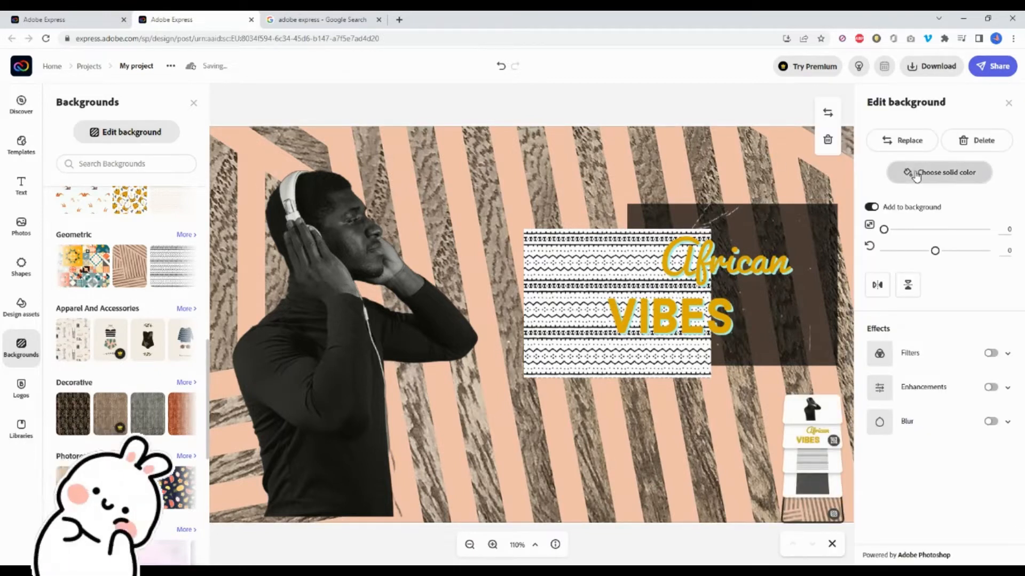
click(916, 176)
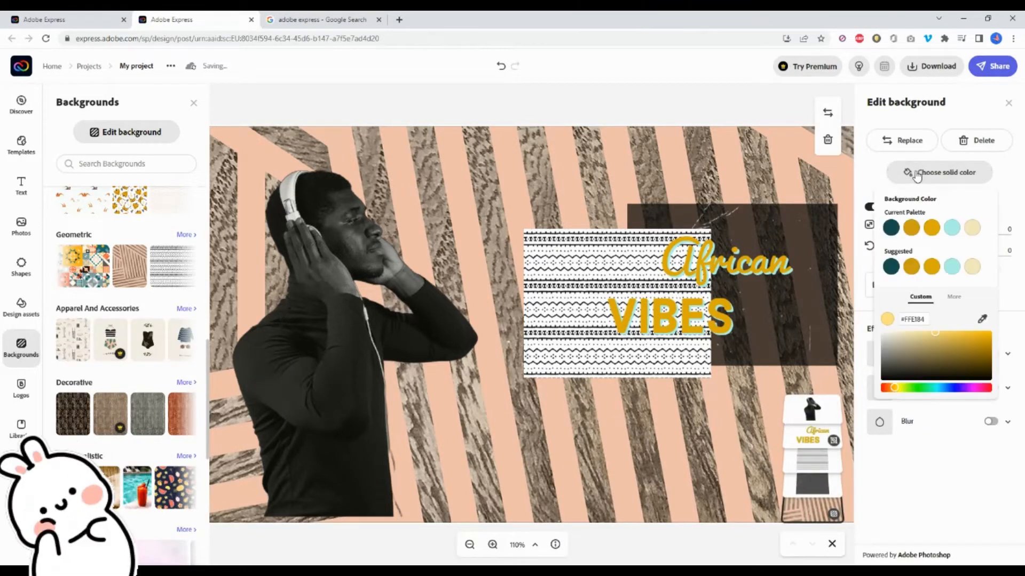
click(931, 228)
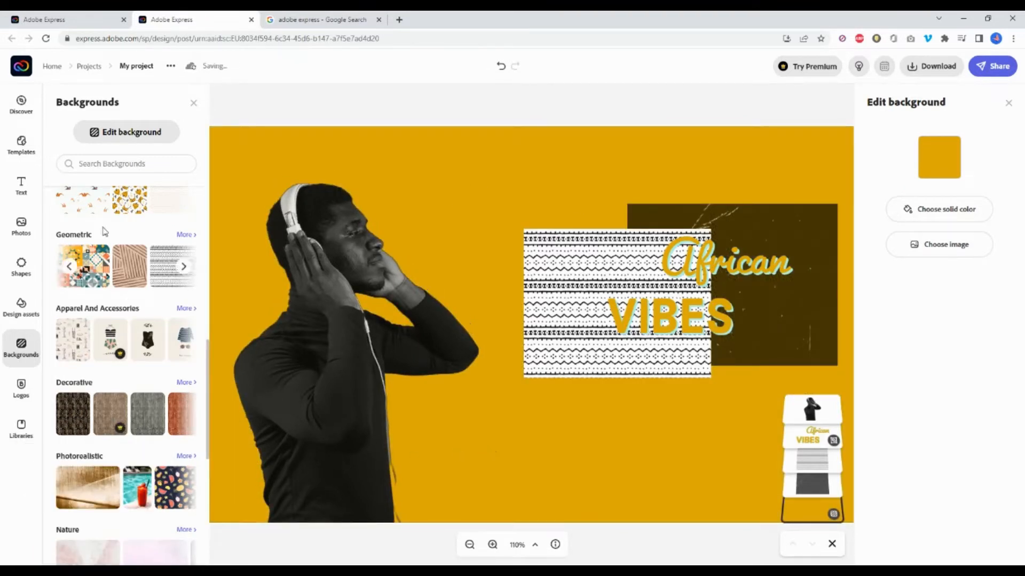
- Add the brown diagonal-stripe pattern as a freely movable image and place its layer between the black-and-white pattern and the dark rectangle
click(132, 266)
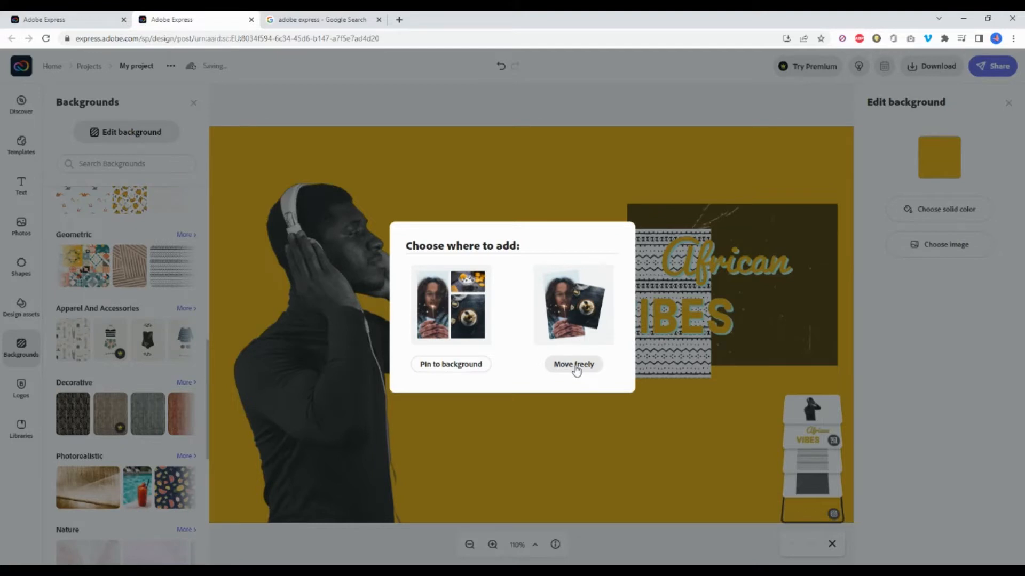
click(574, 365)
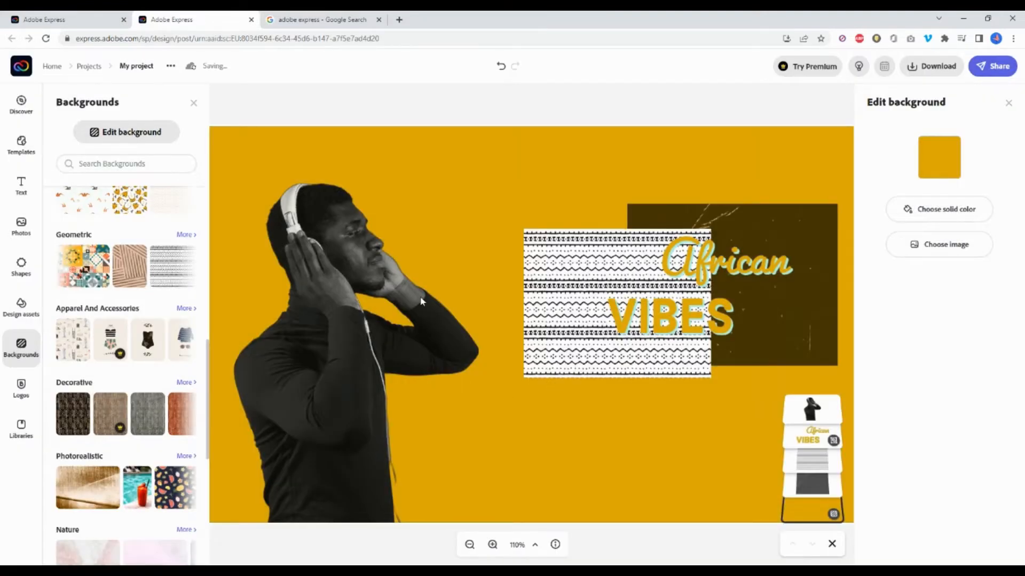
drag(533, 389, 509, 367)
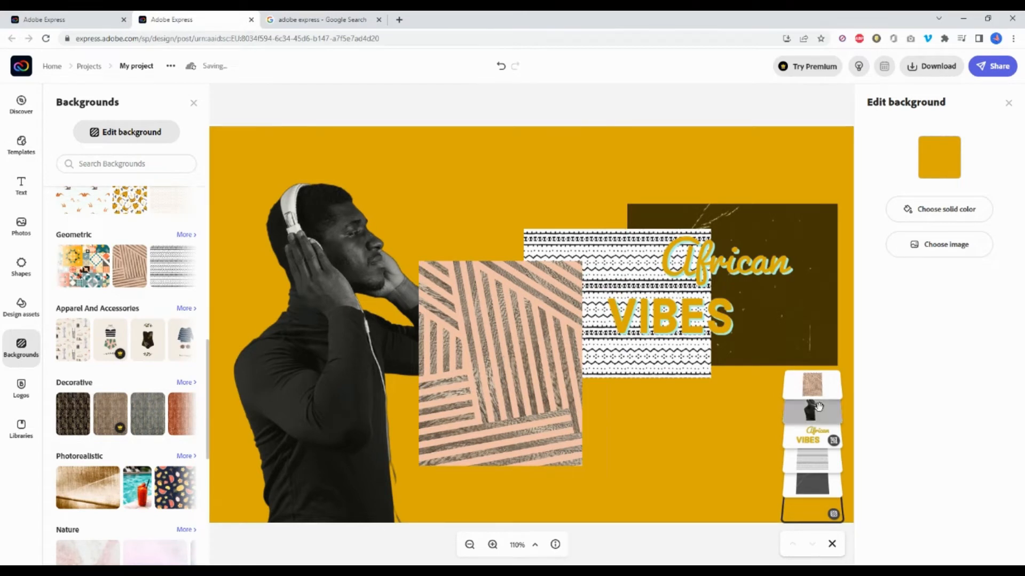
drag(827, 390, 827, 456)
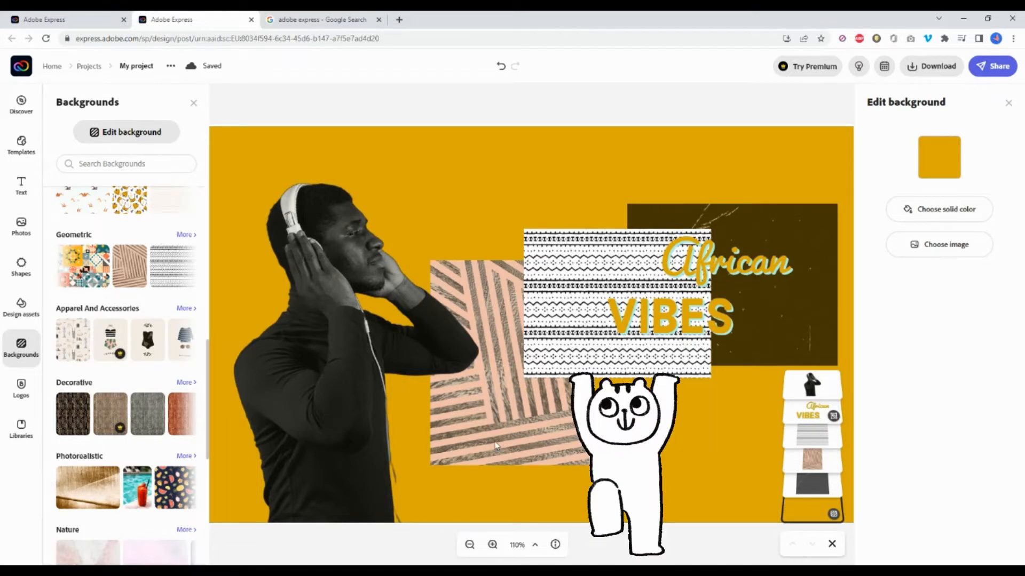
- Delete the brown diagonal-stripe image from the design
click(528, 422)
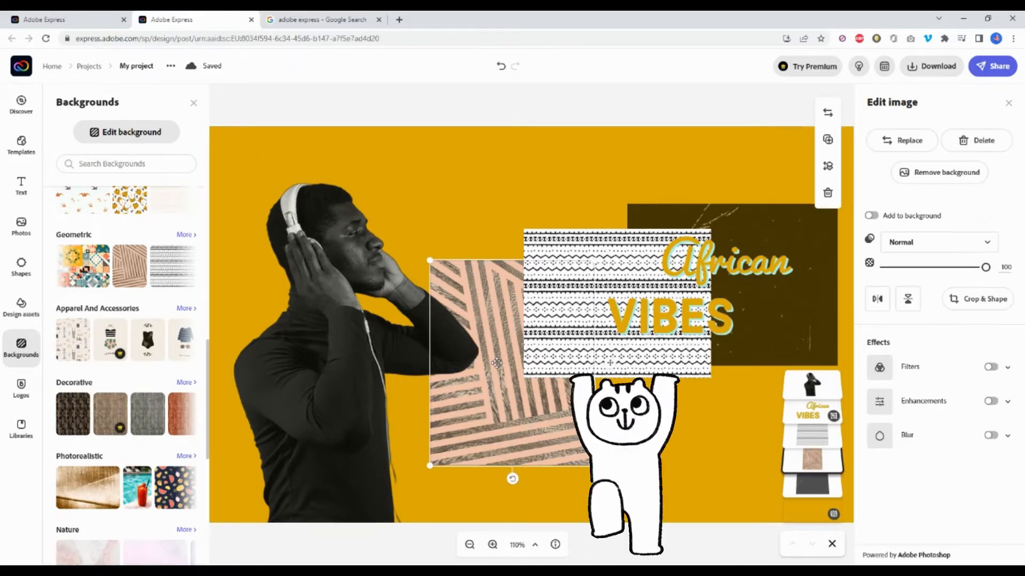
key(Delete)
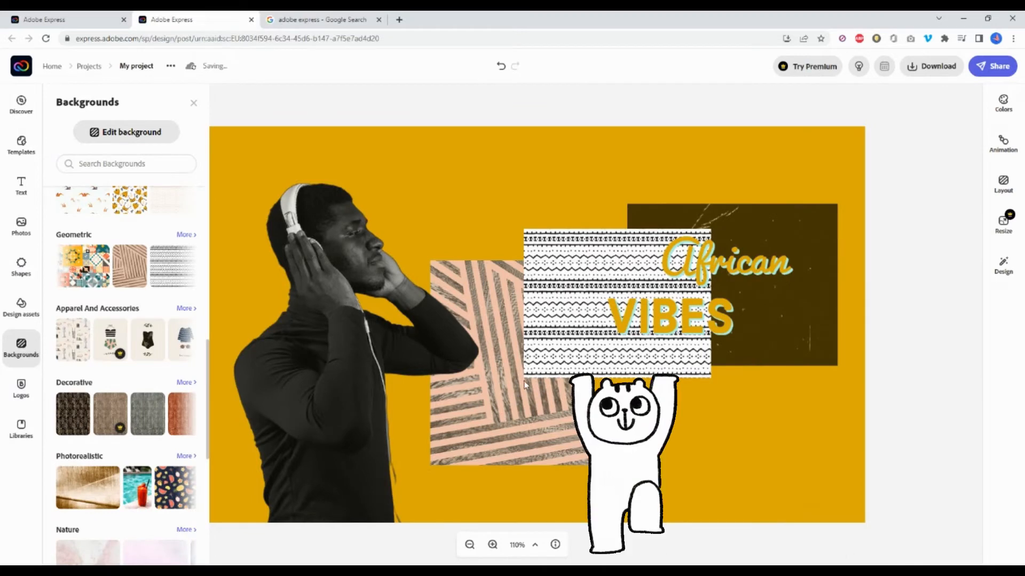
- Start the Merge videos quick action from the home page and add the two clips of the woman wearing headphones
click(60, 23)
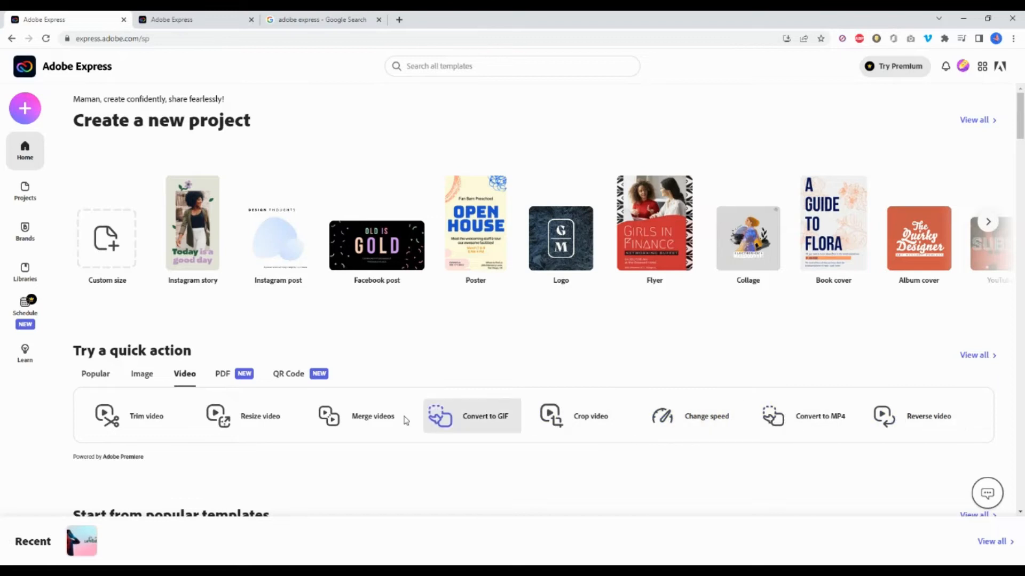
click(337, 422)
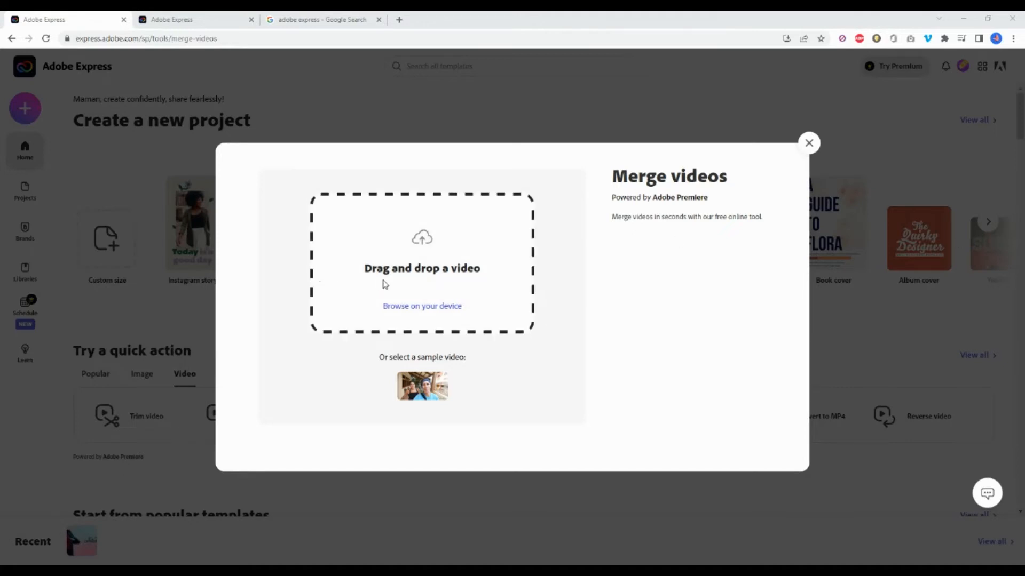
drag(383, 280, 383, 280)
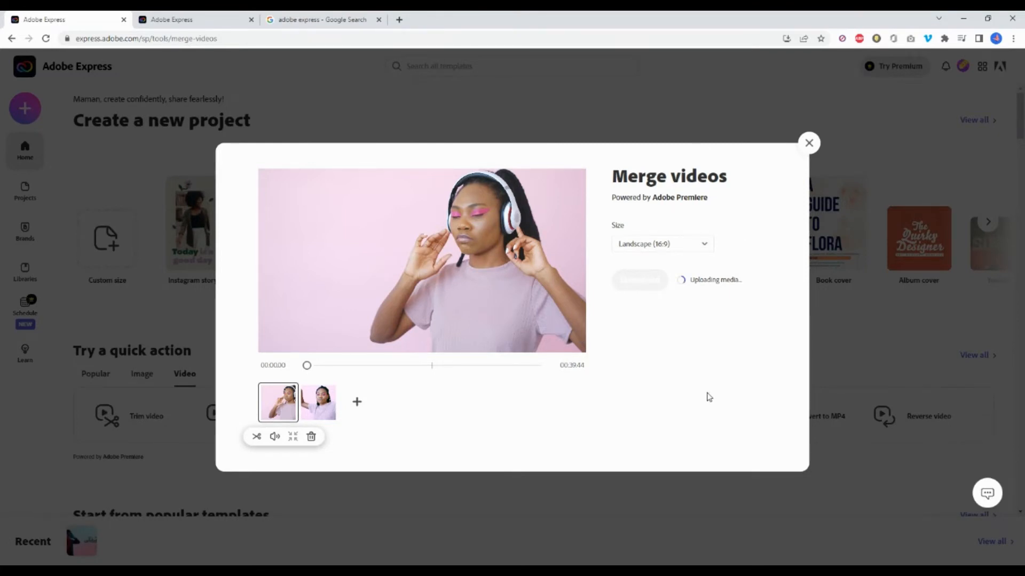
- Return from the African Vibes design to the home page and browse its template rows, trending backgrounds, logos and included apps
click(137, 16)
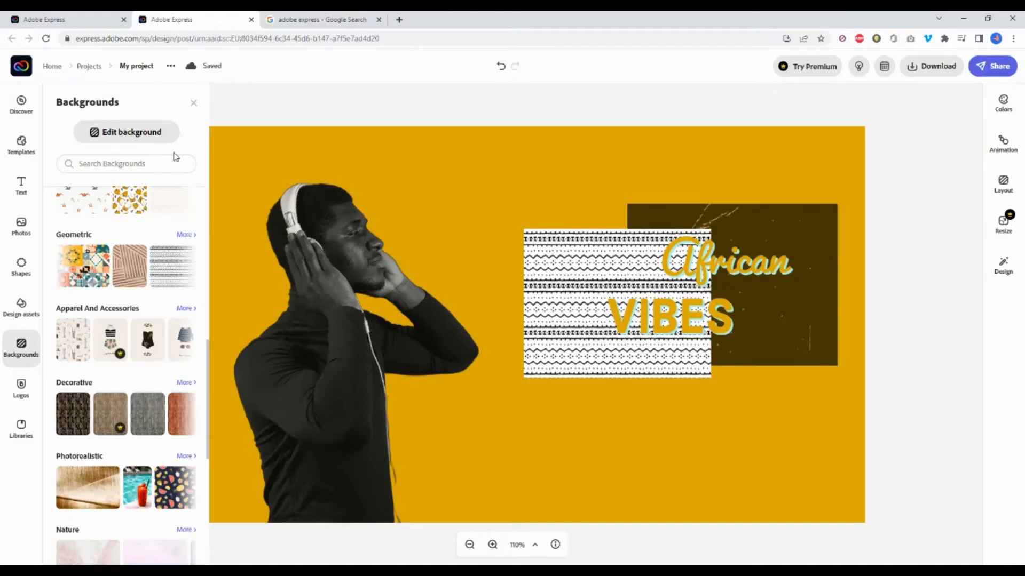
click(50, 68)
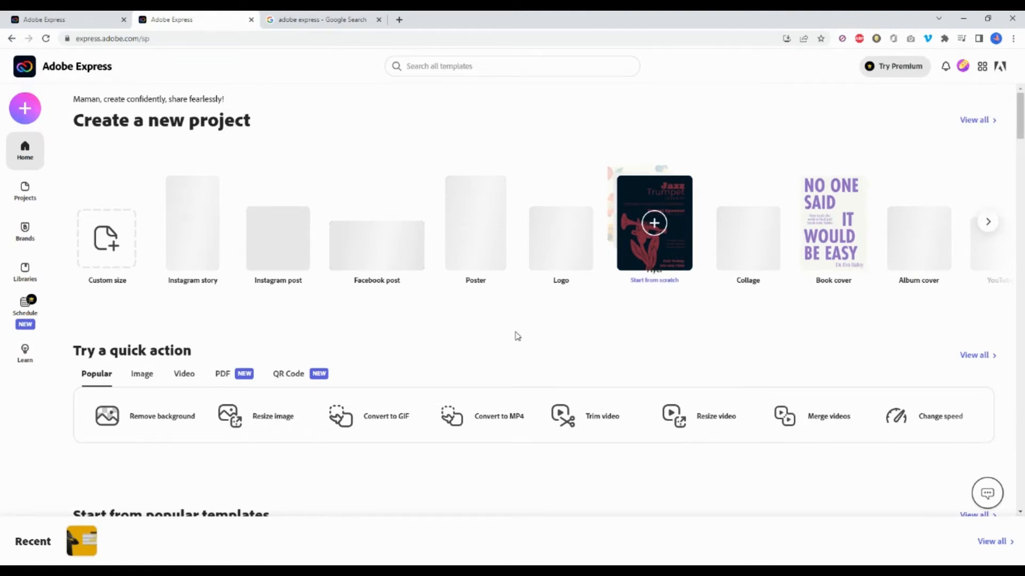
scroll(544, 335, down, 6)
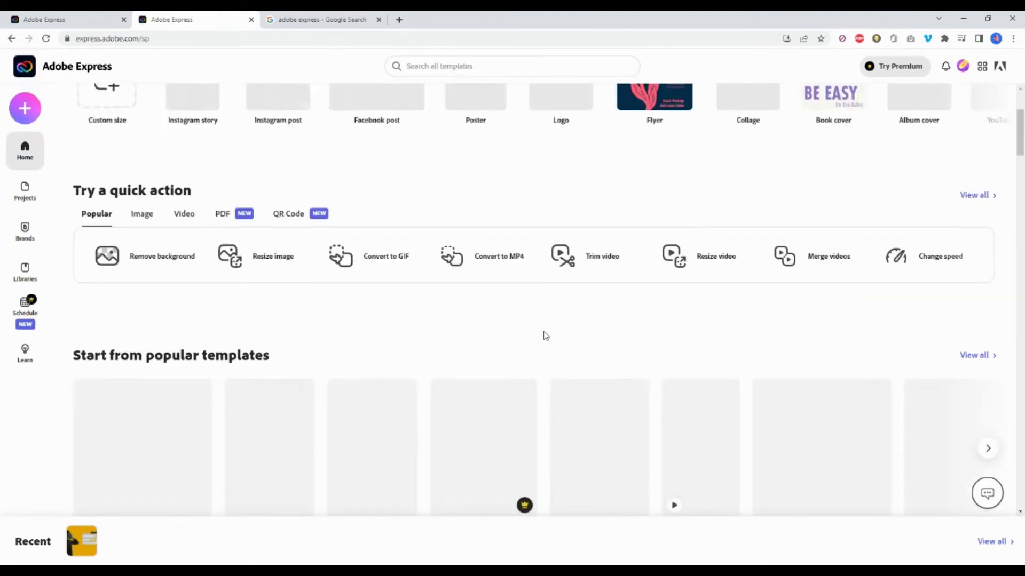
scroll(544, 335, down, 1)
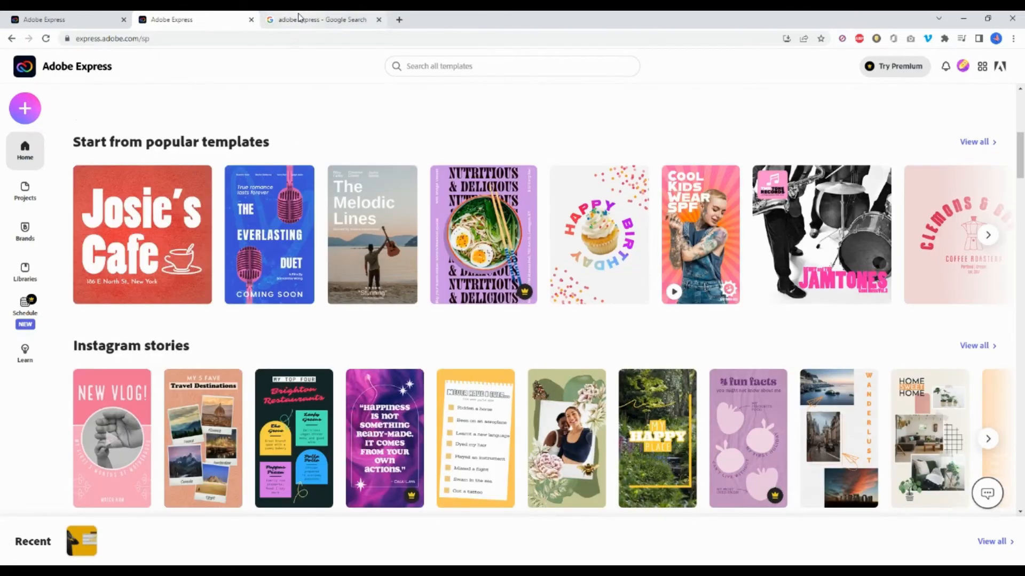
scroll(576, 421, down, 9)
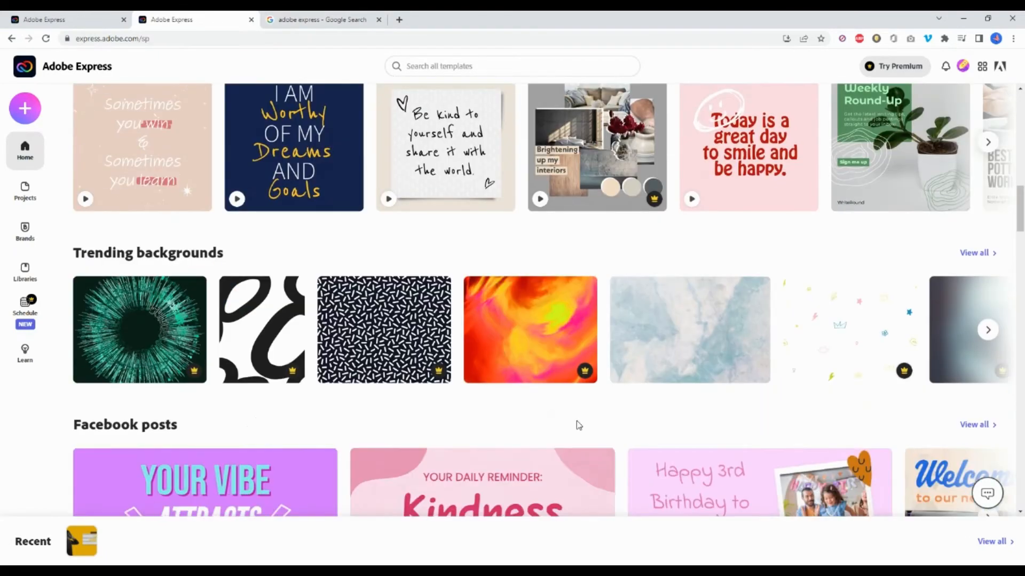
scroll(579, 425, down, 12)
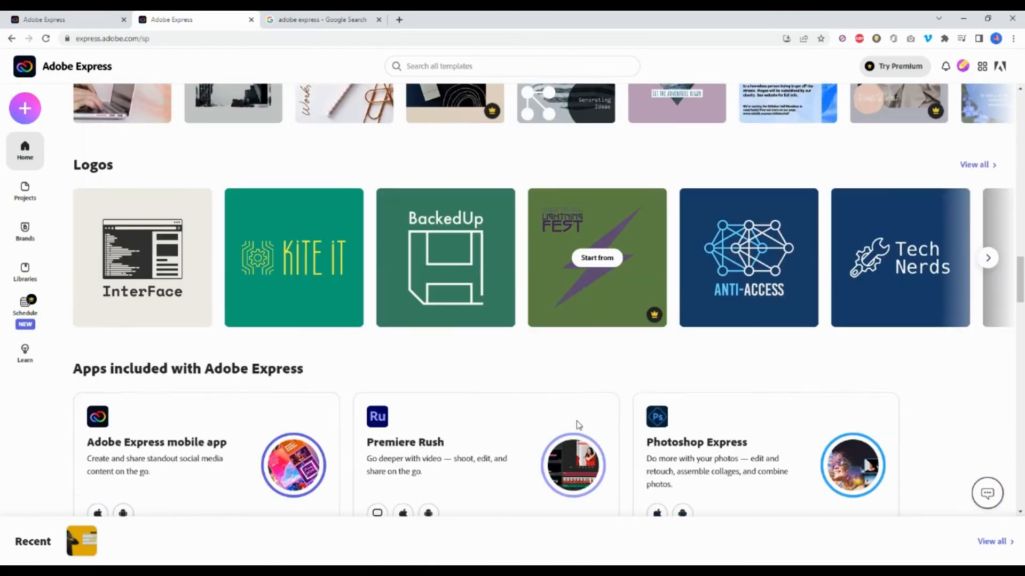
scroll(578, 425, down, 3)
click(304, 19)
- Go back to the Merge videos quick action and play the preview of the two merged clips
click(61, 15)
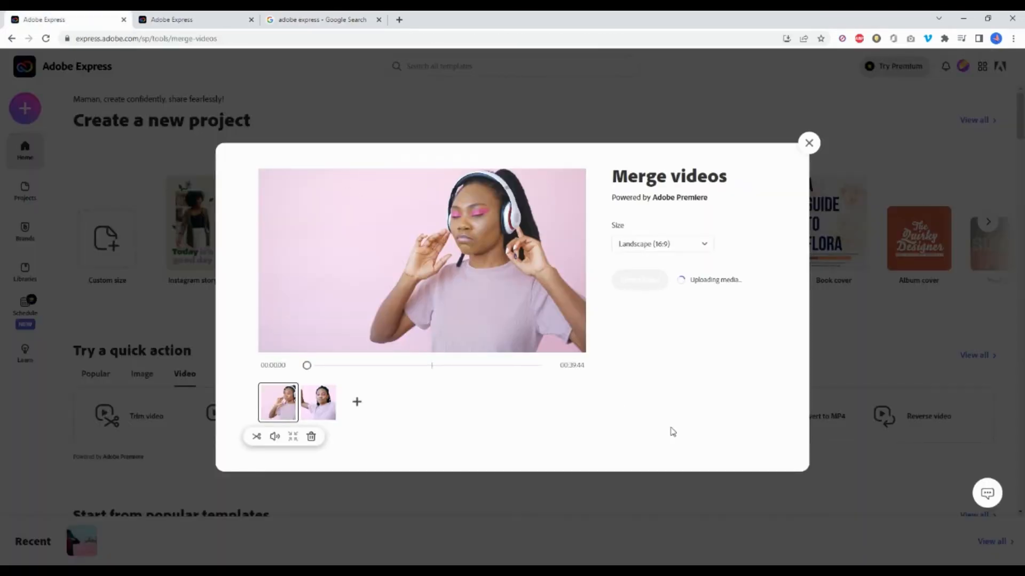
mouse_move(389, 234)
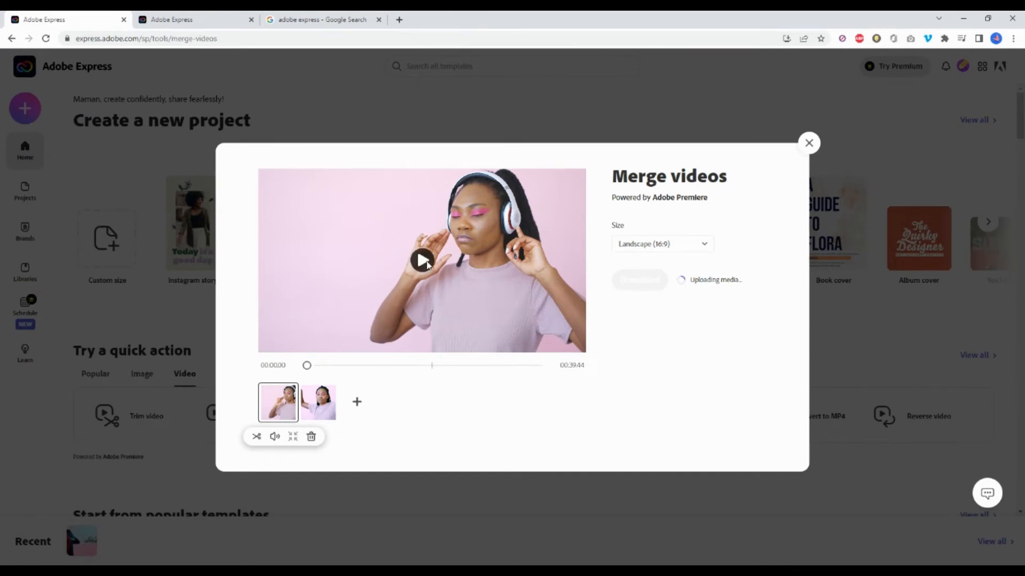
click(423, 275)
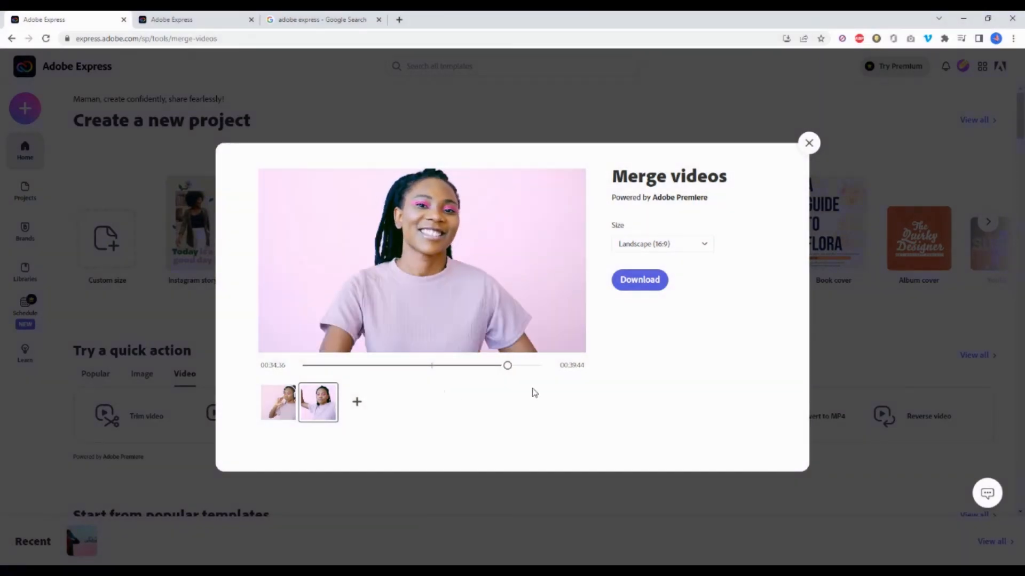
- Try the Portrait (9:16) and Square (1:1) sizes for the merged video and restore Landscape (16:9)
click(704, 246)
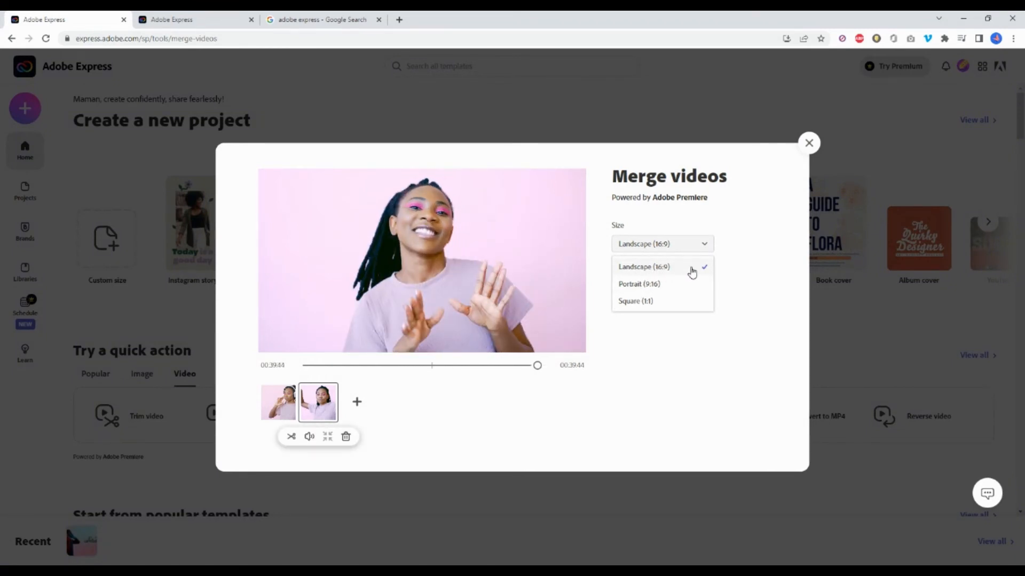
click(648, 285)
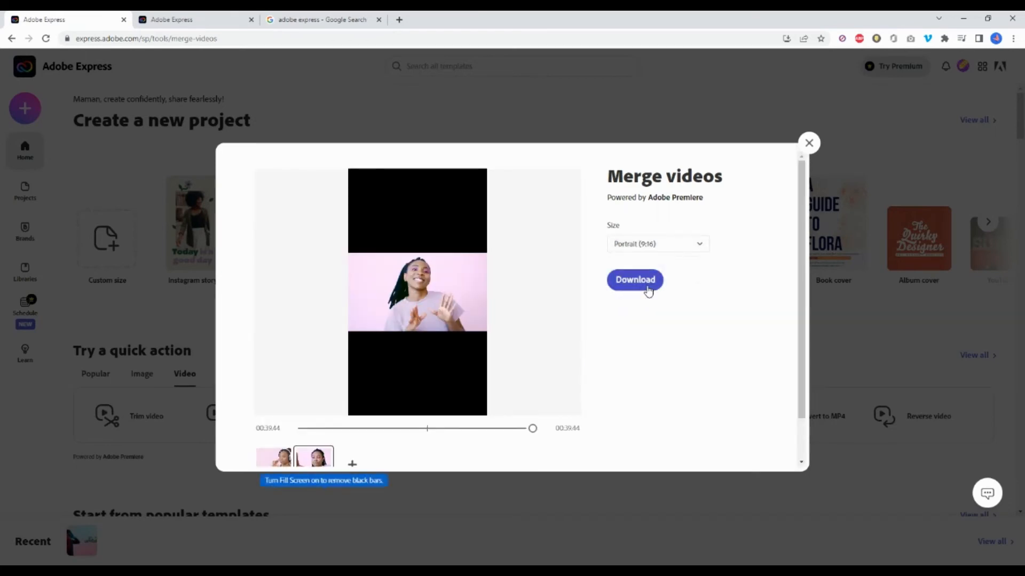
click(692, 245)
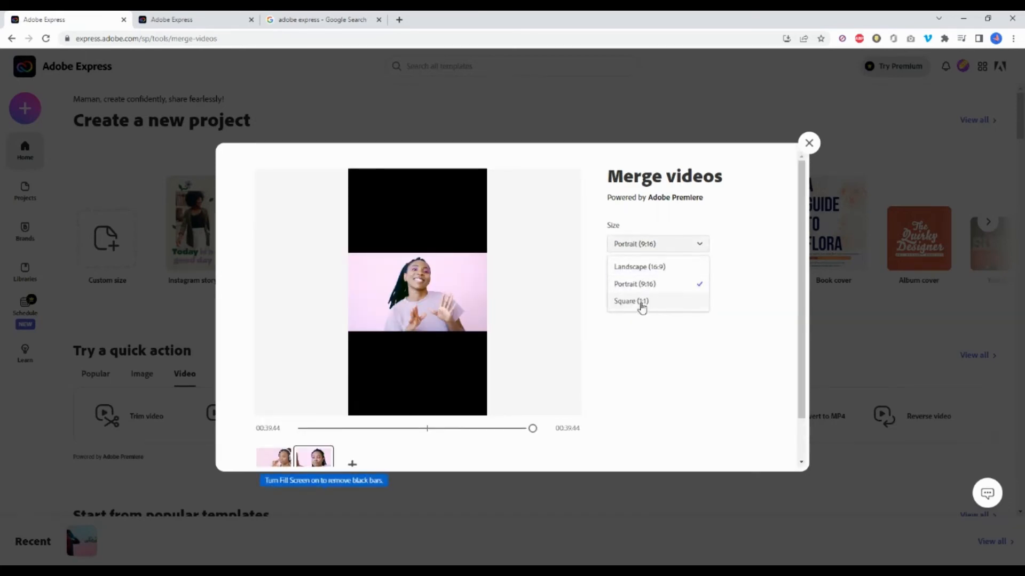
click(637, 302)
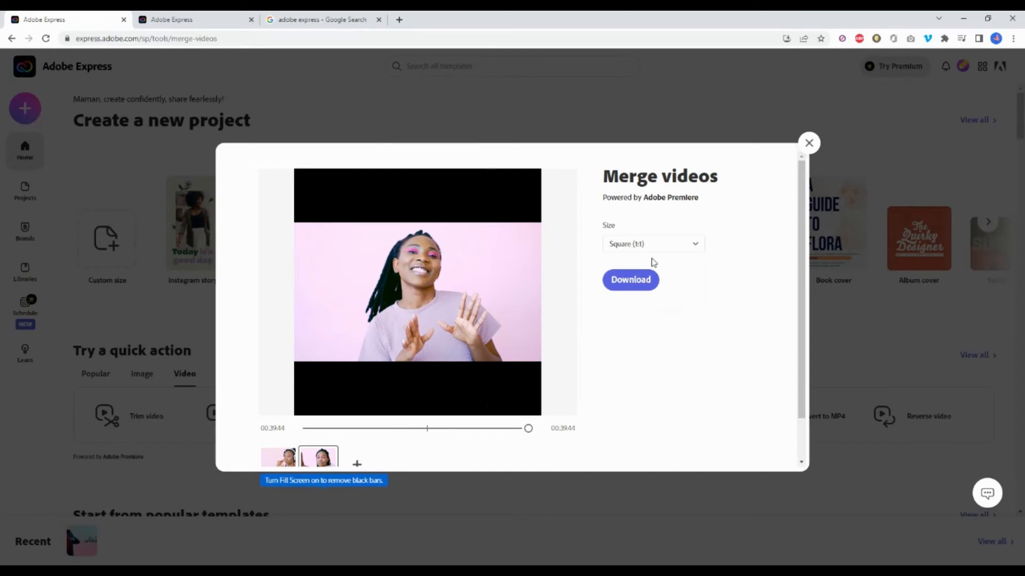
click(695, 249)
click(669, 267)
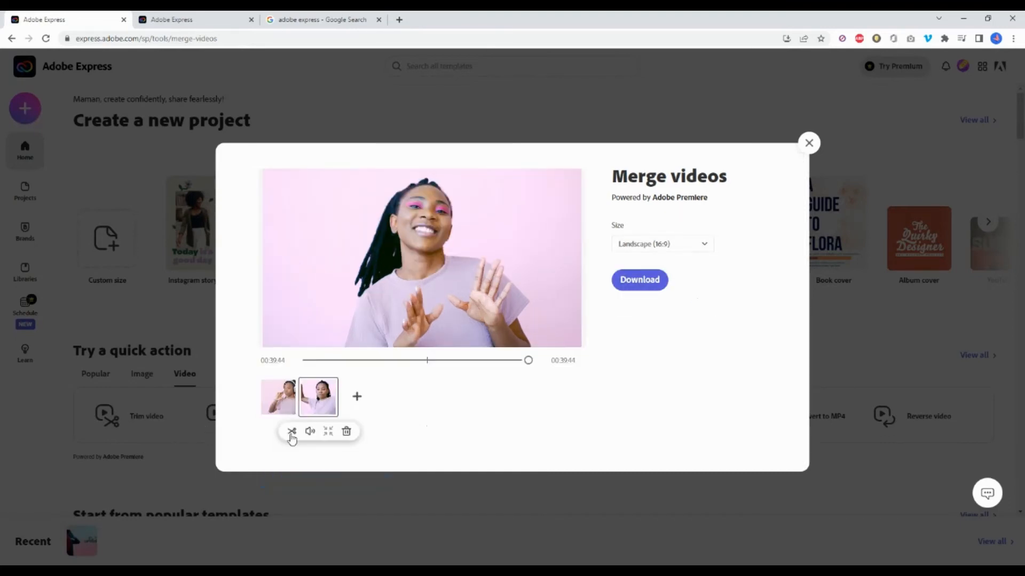
- Trim the second clip in the merge to start at 00:02.67 and end at 00:16.10
click(292, 432)
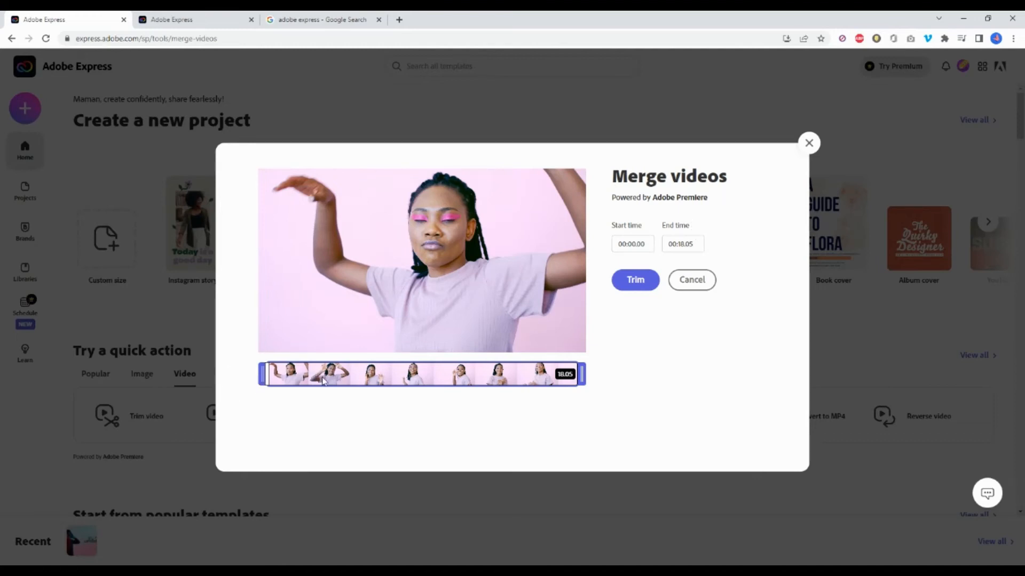
drag(262, 374, 325, 376)
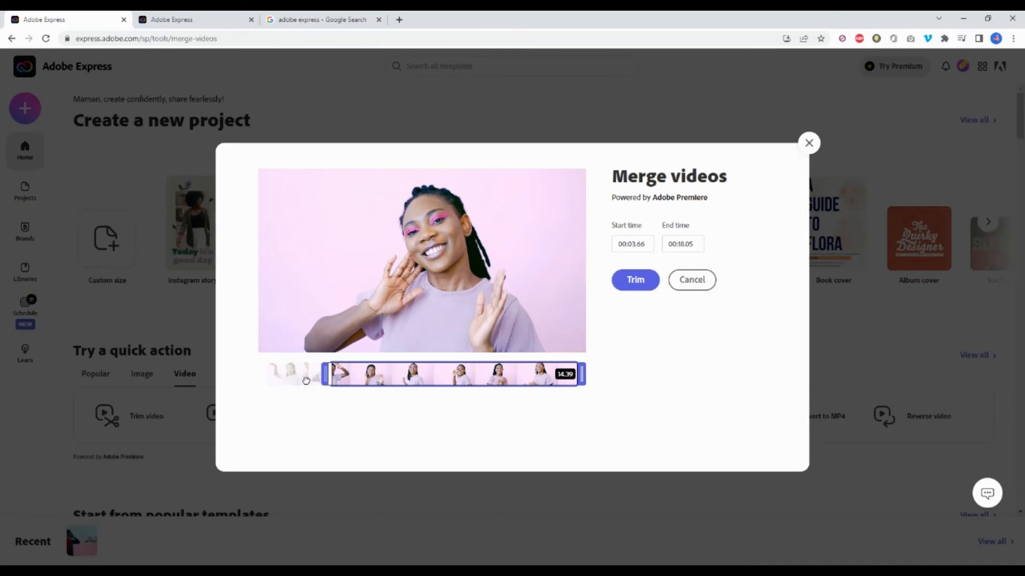
drag(306, 382, 306, 379)
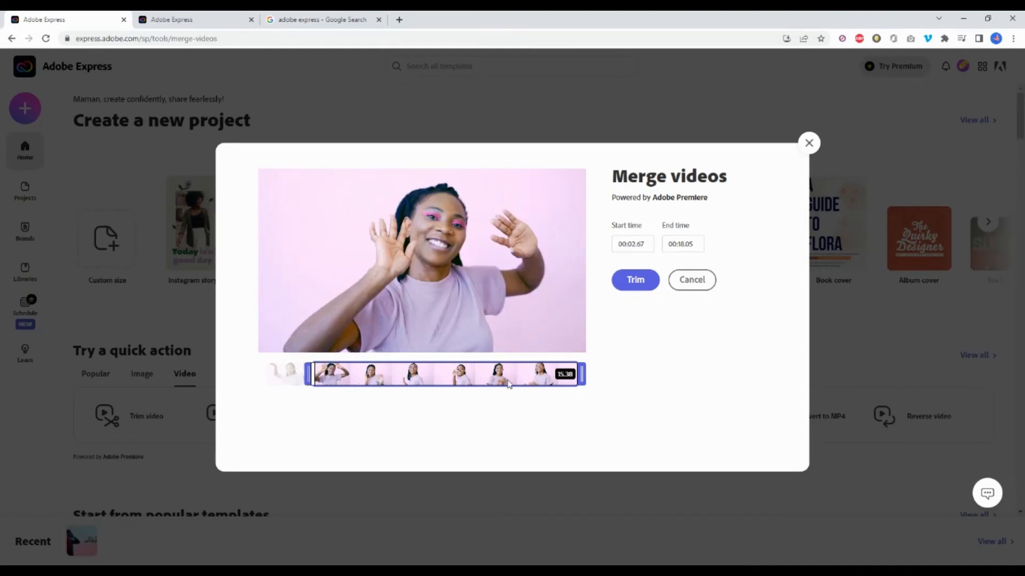
drag(549, 372, 547, 374)
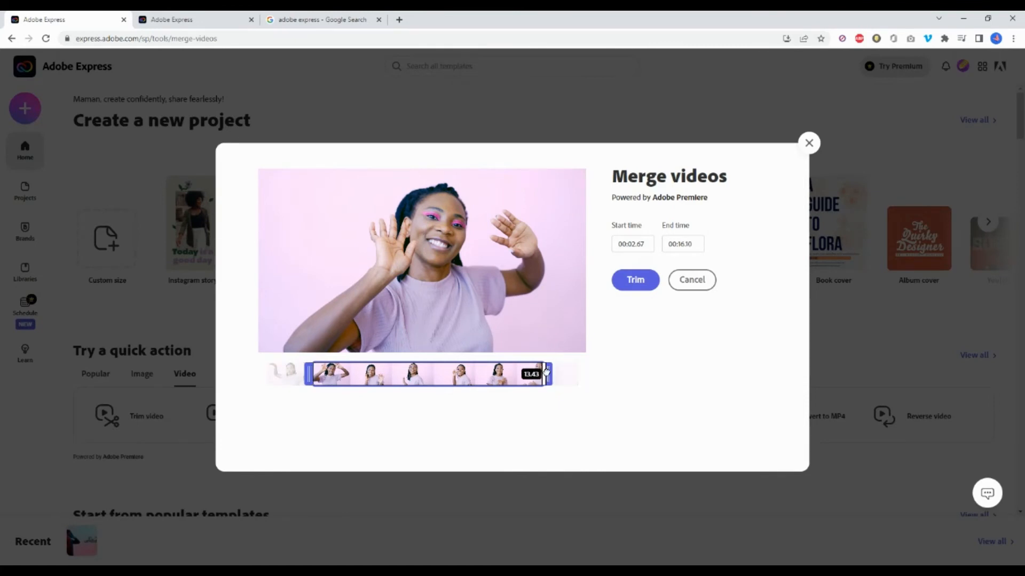
click(635, 280)
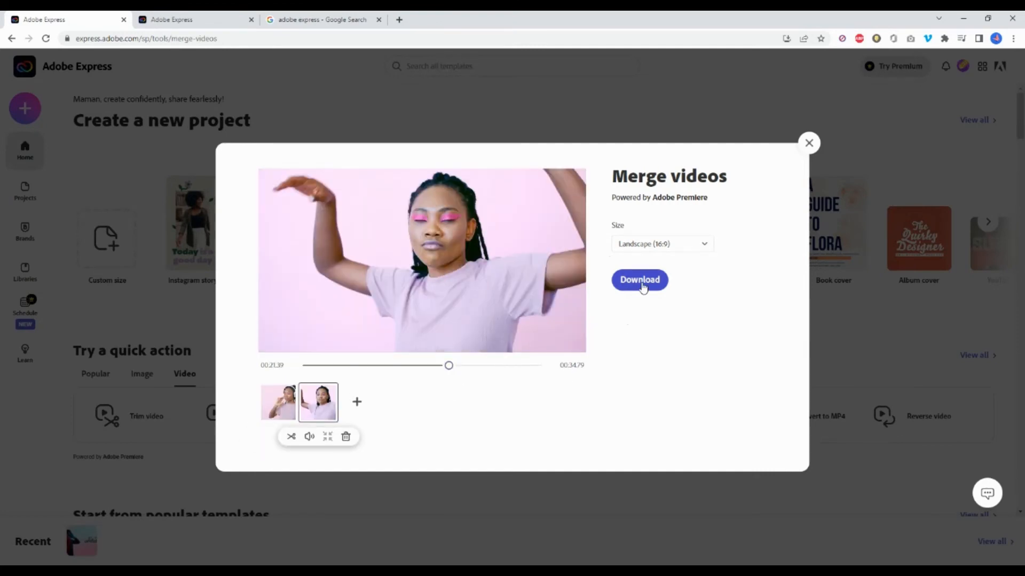
- Close Merge videos without downloading and start the Reverse video quick action with the clip of the woman wearing headphones
click(810, 143)
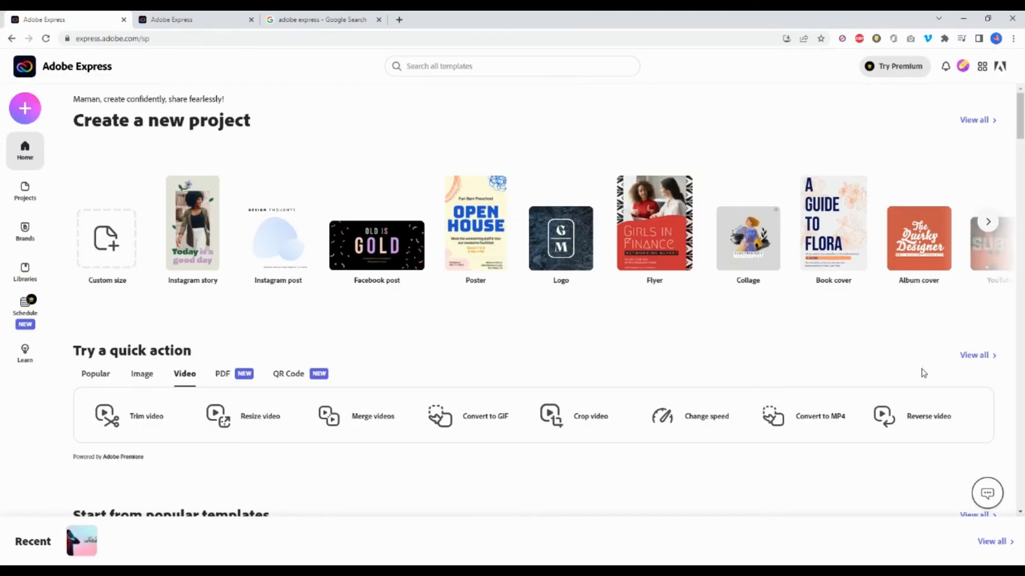
click(933, 422)
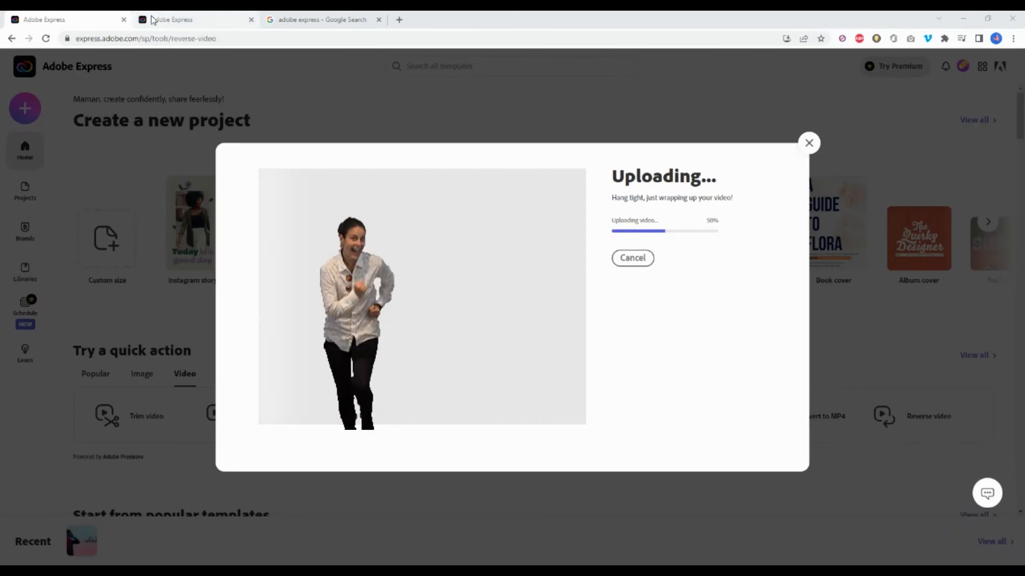
click(171, 19)
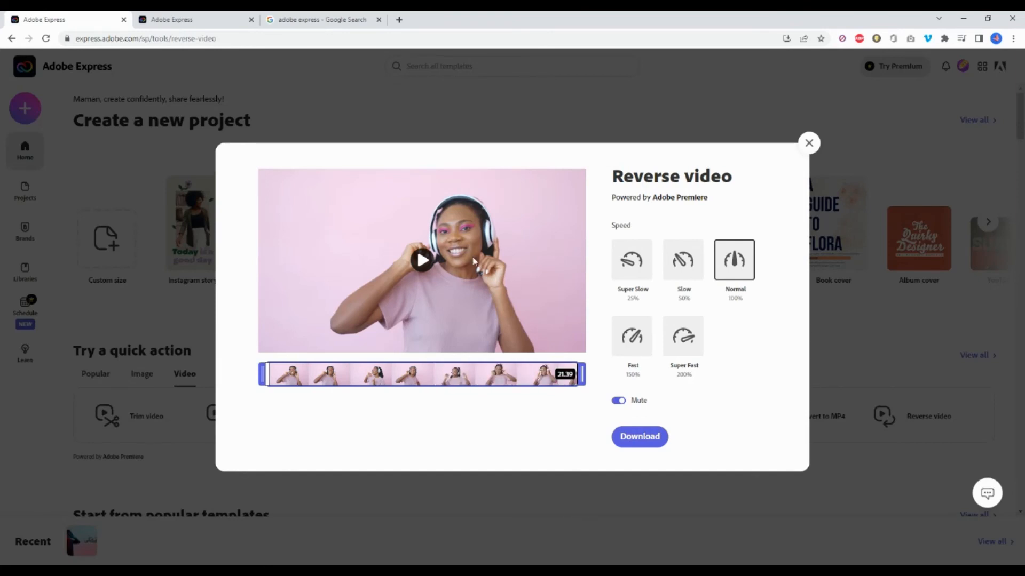
- Preview the reversed clip at Normal, Super Slow, Slow, Fast and Super Fast speeds, and close Reverse video without downloading
click(421, 261)
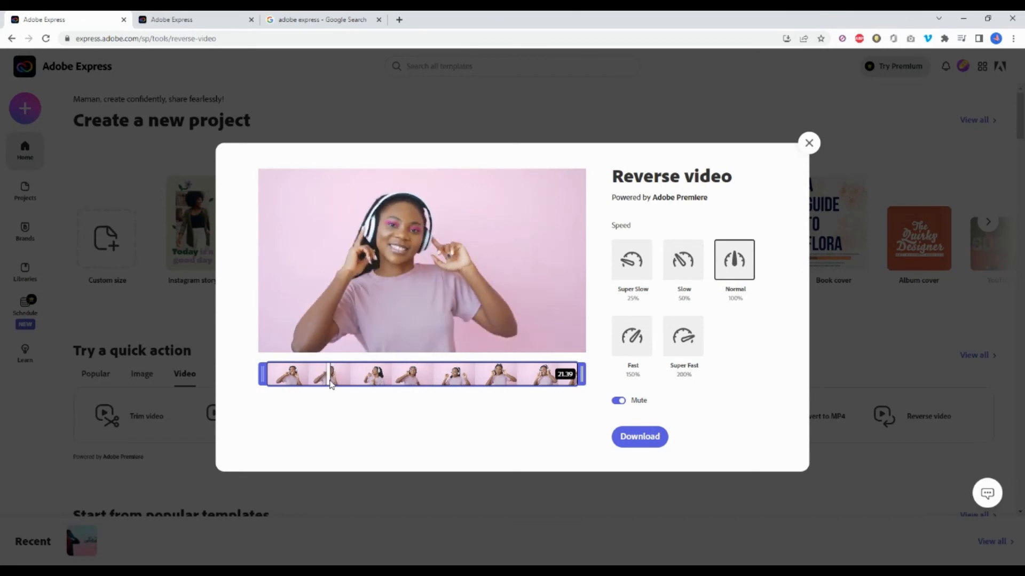
click(560, 385)
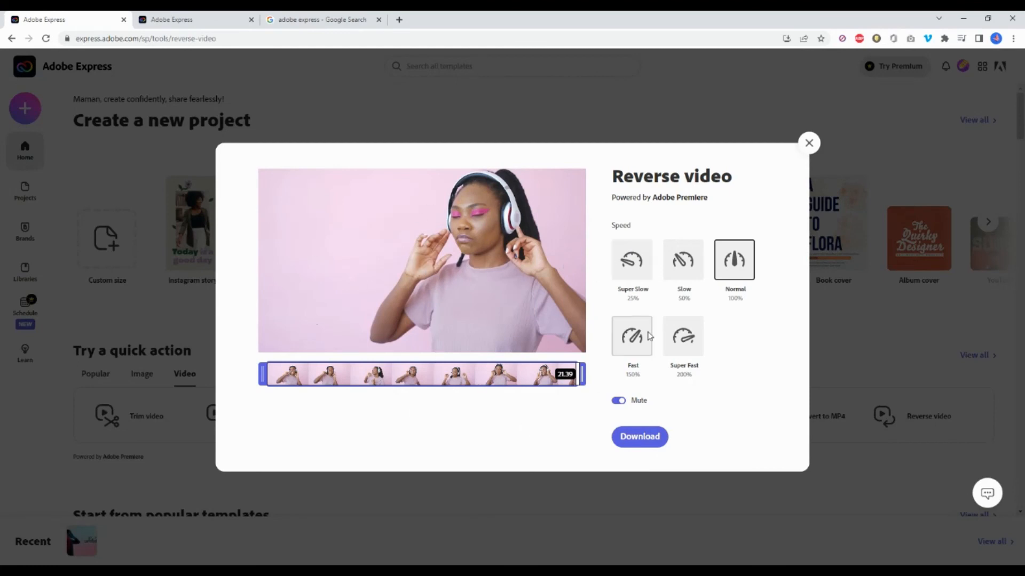
click(640, 274)
click(421, 262)
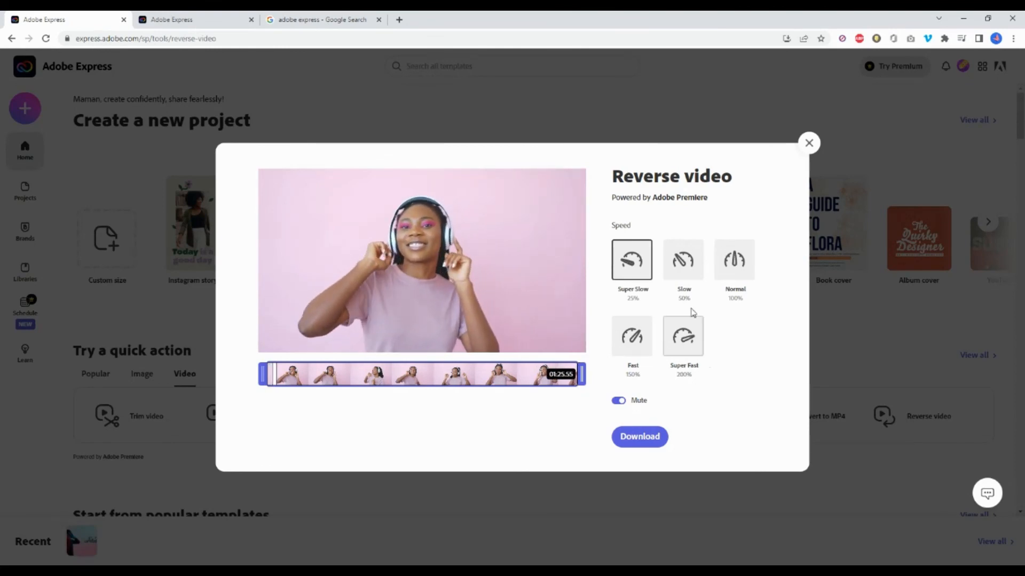
click(685, 273)
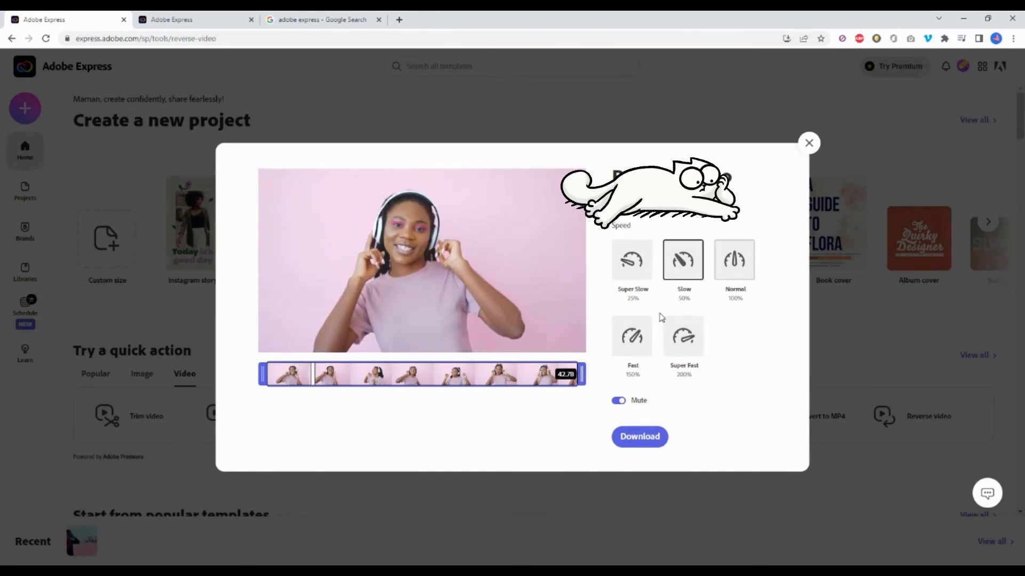
click(639, 341)
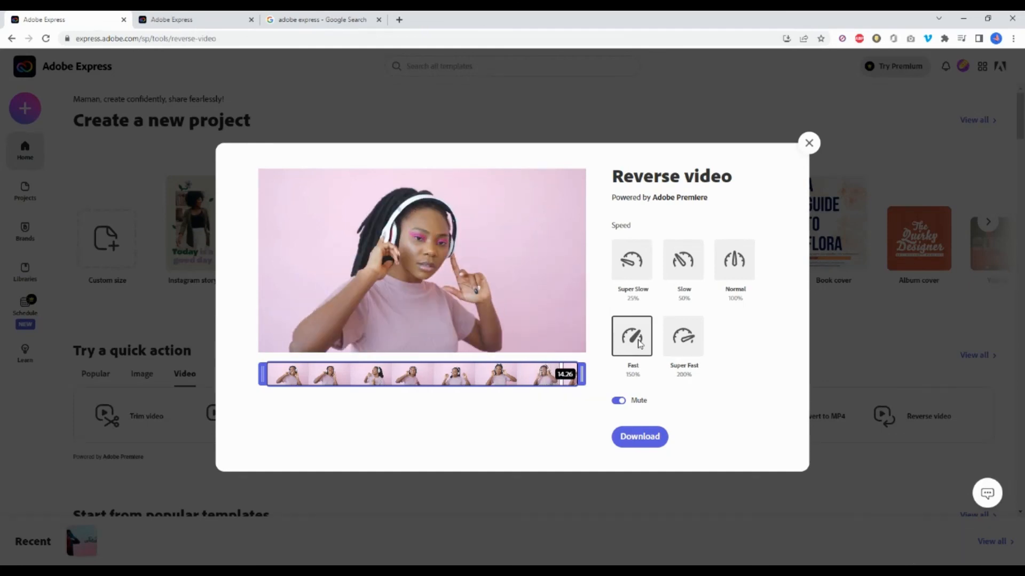
click(694, 338)
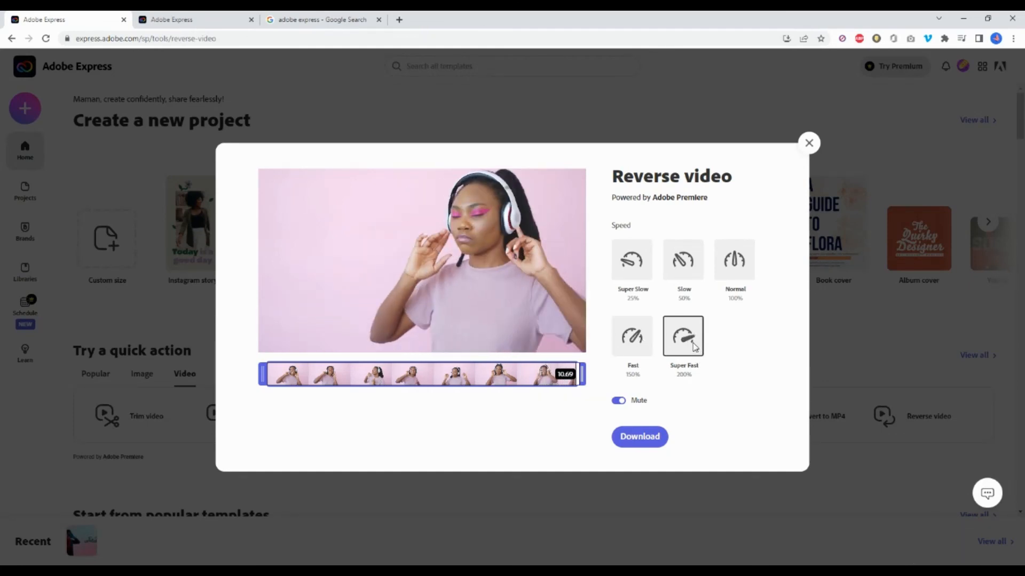
click(430, 273)
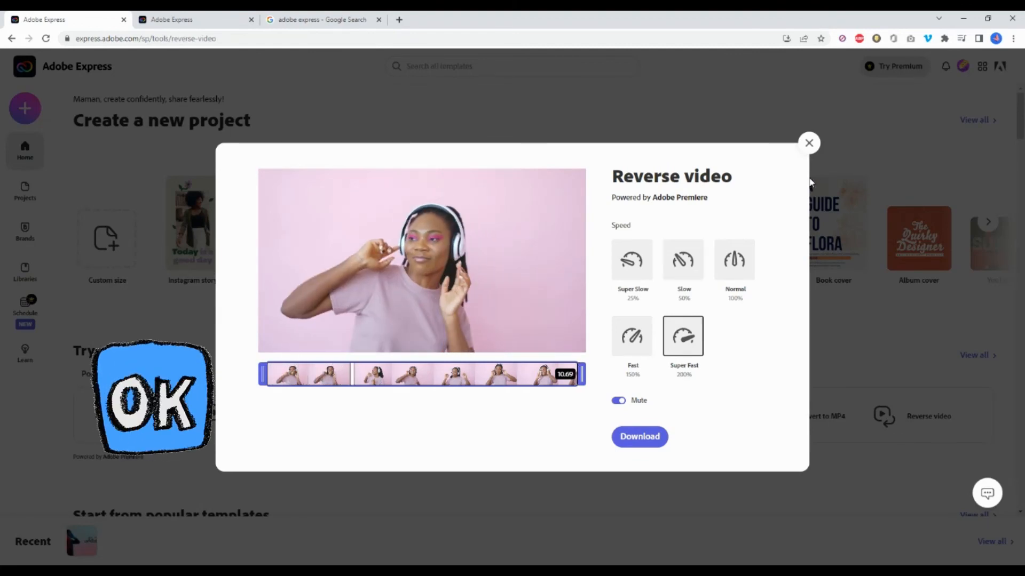
click(808, 143)
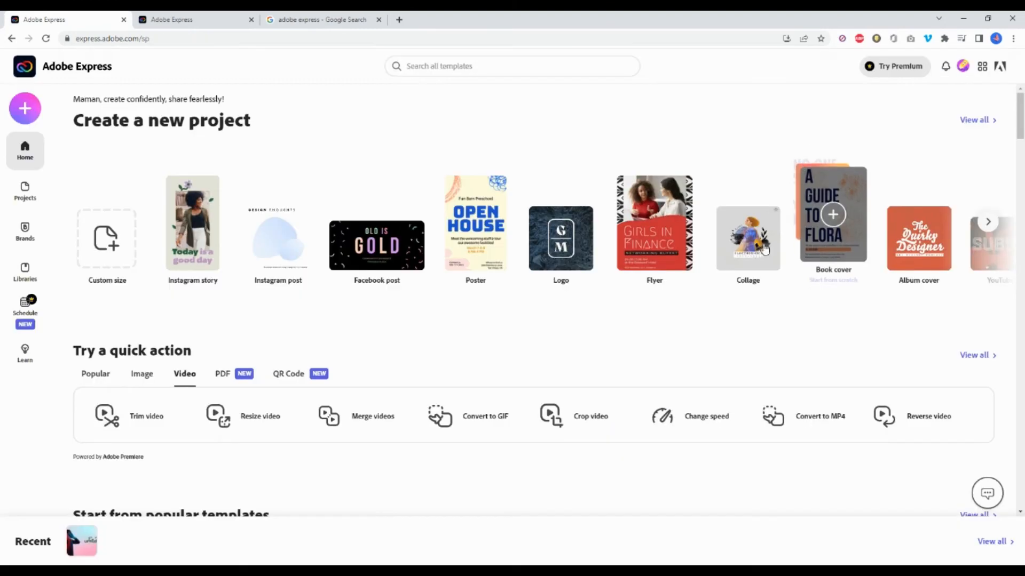